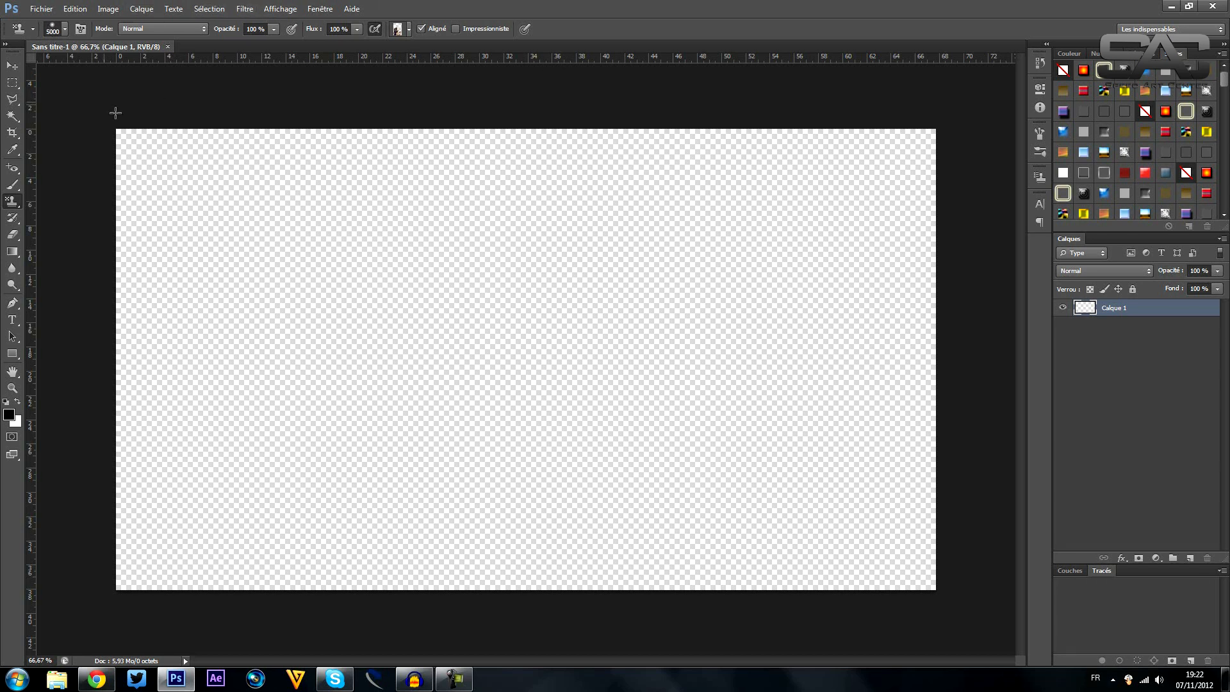
Import the Dancer image from the People folder and place it about 8.15 cm to the right of its initial position.
{"action": "left_click", "coordinate": [47, 10]}
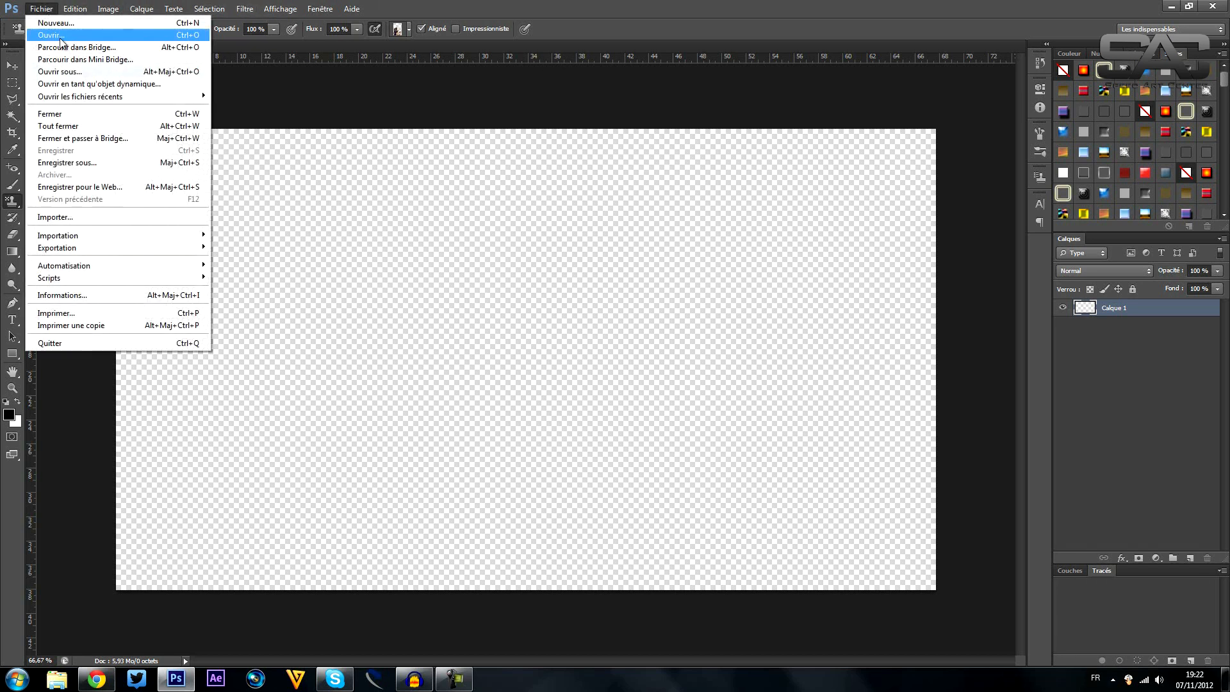
{"action": "left_click", "coordinate": [84, 220]}
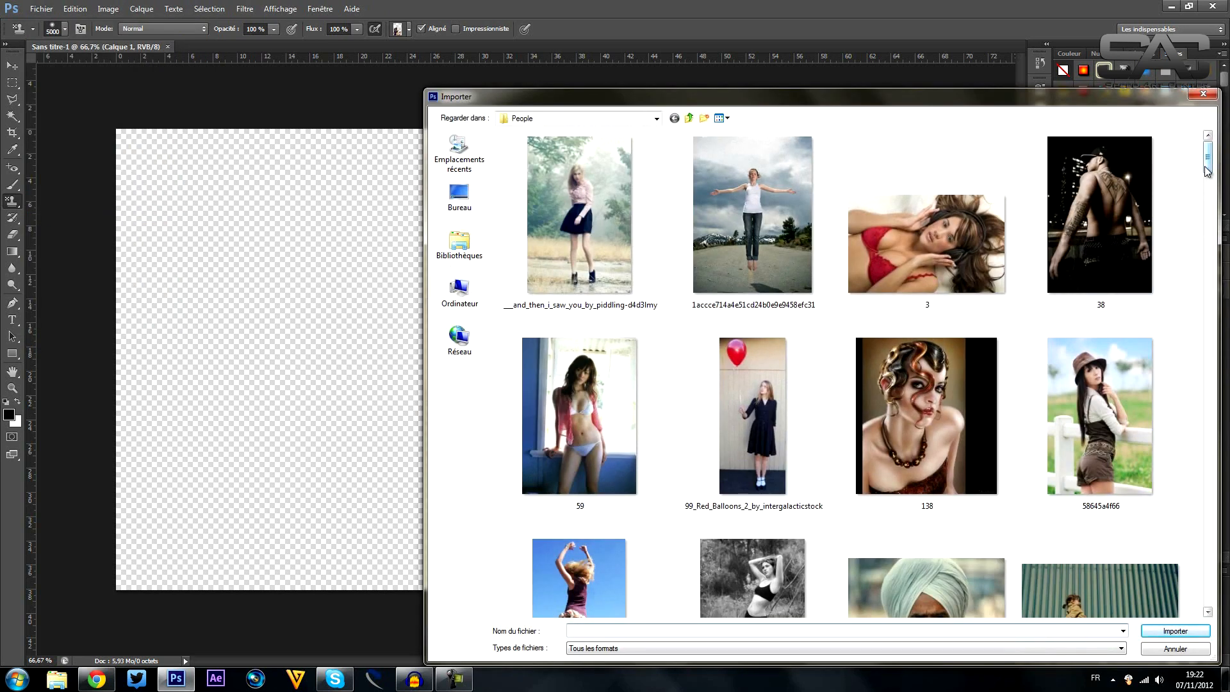
{"action": "scroll", "coordinate": [1207, 171], "scroll_direction": "down", "scroll_amount": 1}
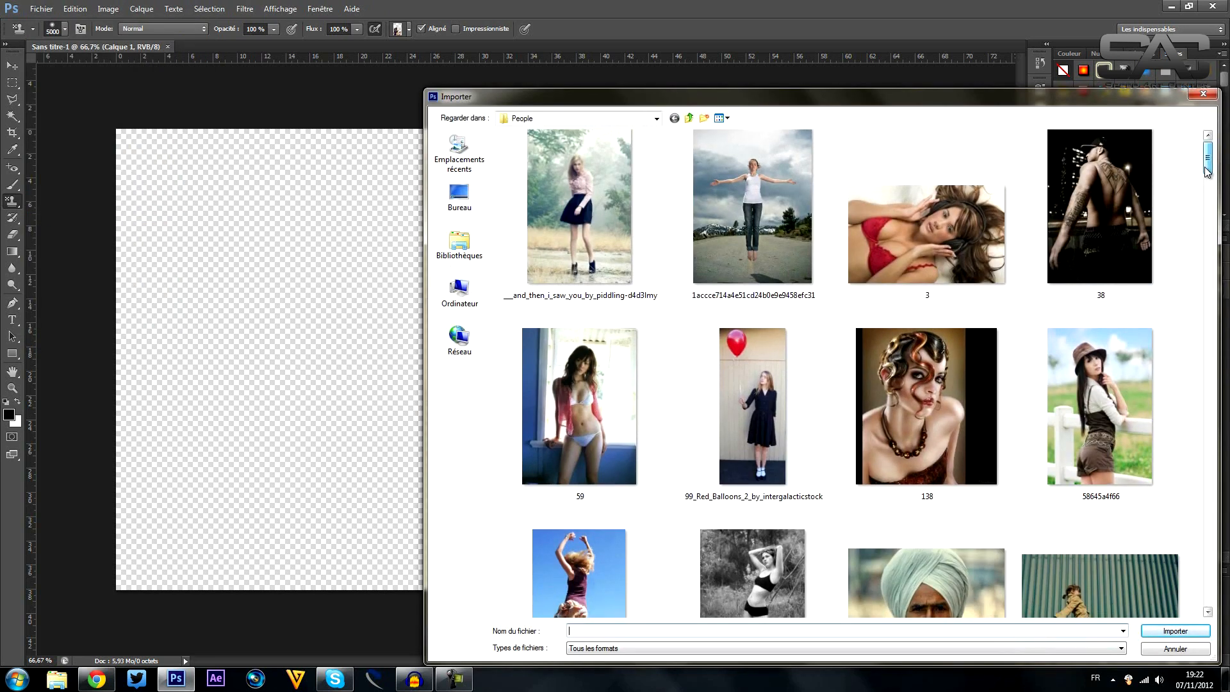
{"action": "left_click_drag", "start_coordinate": [1207, 170], "coordinate": [1185, 284]}
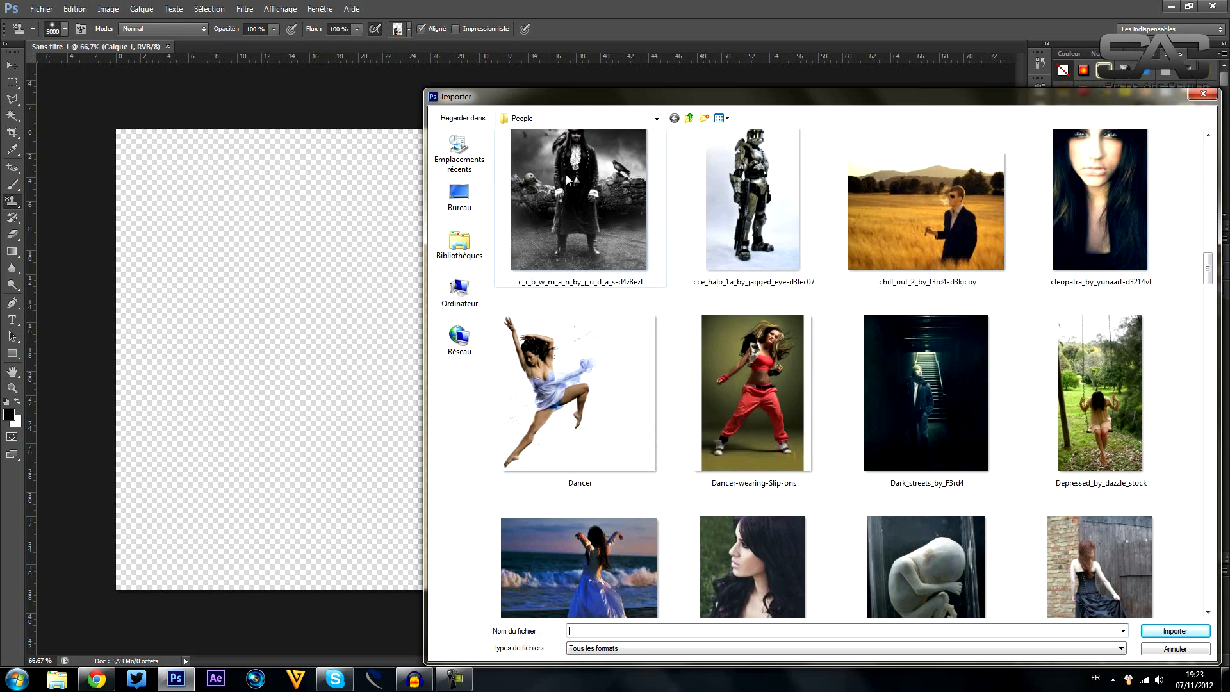
{"action": "double_click", "coordinate": [567, 371]}
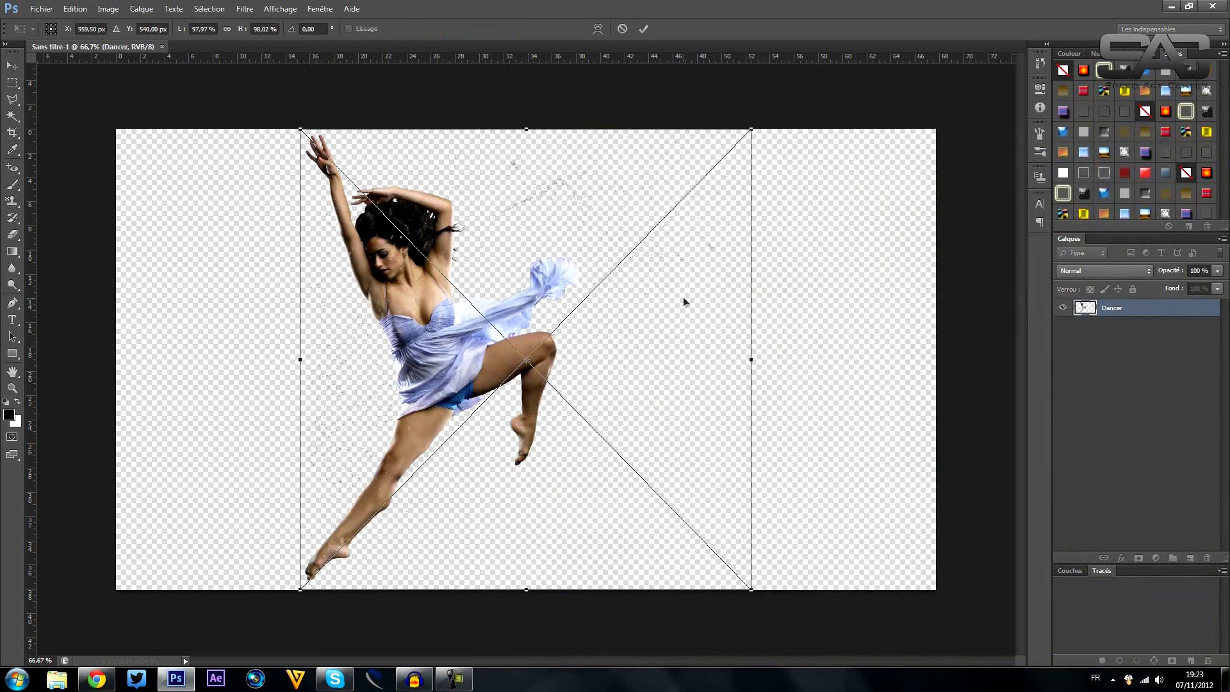
{"action": "left_click_drag", "start_coordinate": [713, 190], "coordinate": [784, 219]}
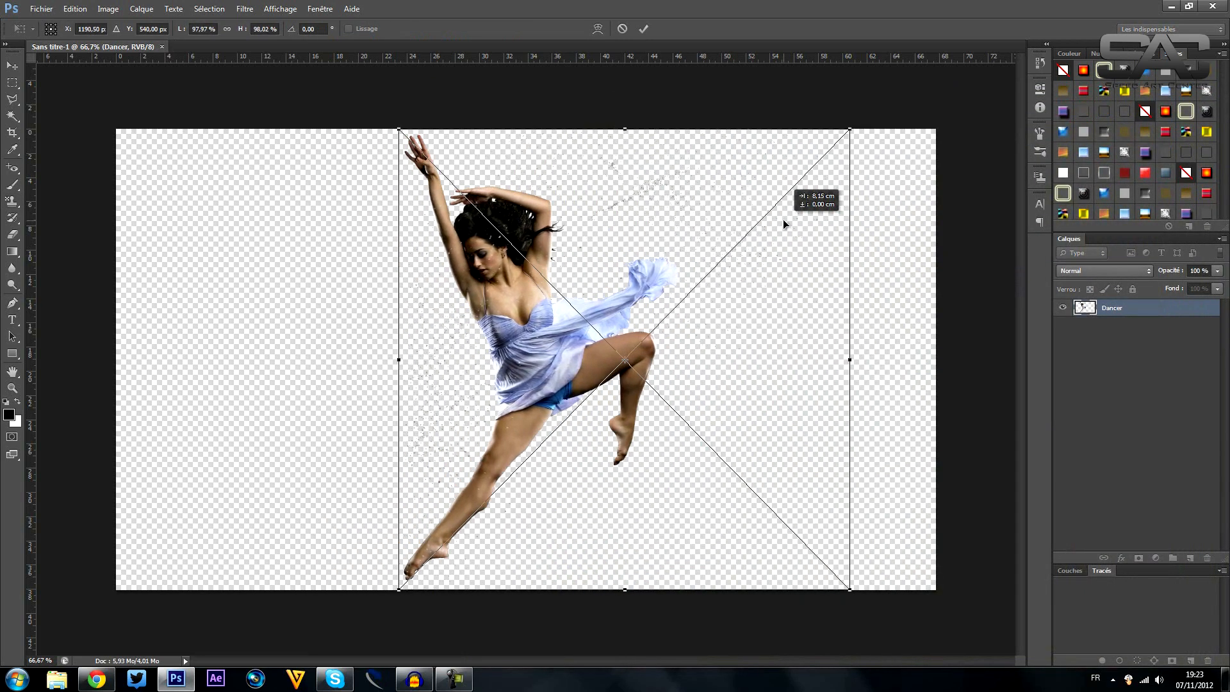
{"action": "left_click", "coordinate": [644, 29]}
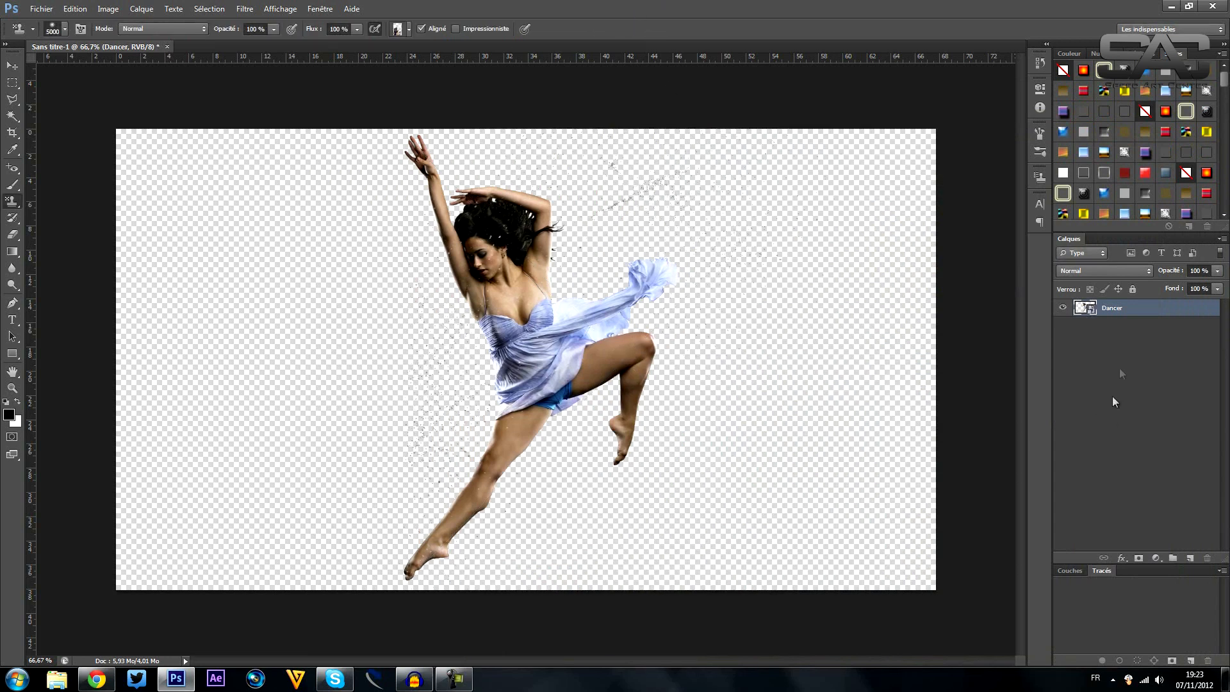
Rasterize the Dancer layer and define the image as a pattern named Danseuse.
{"action": "right_click", "coordinate": [1113, 312]}
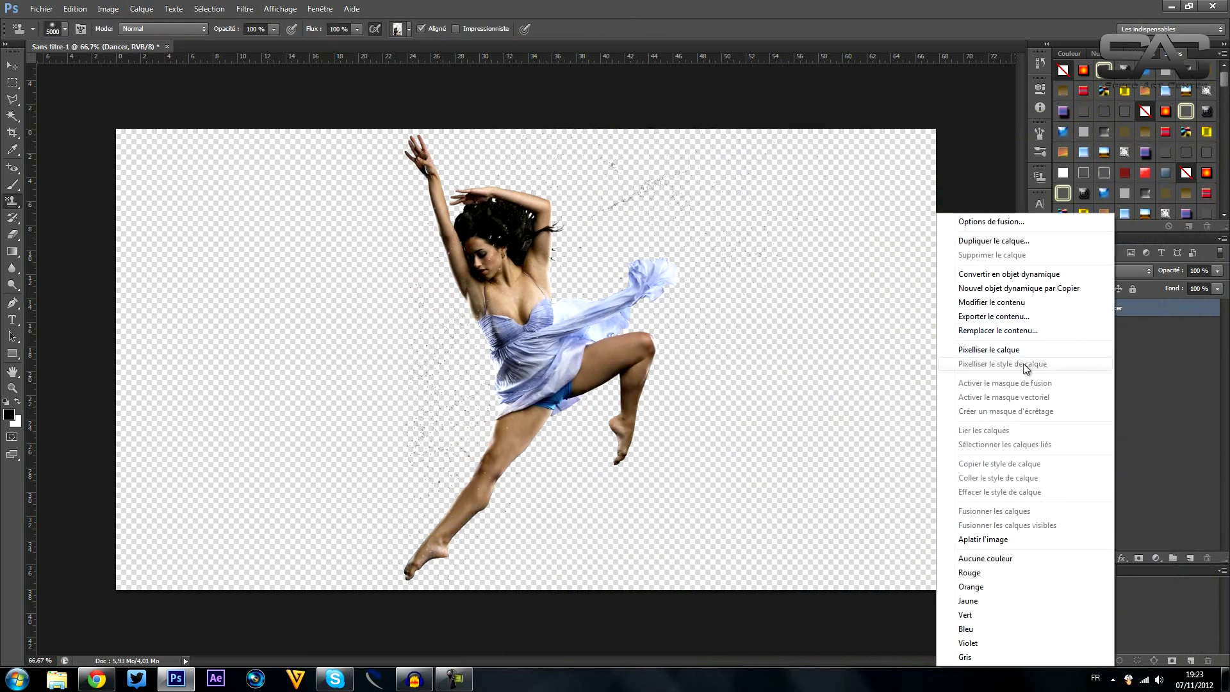
{"action": "left_click", "coordinate": [1015, 359]}
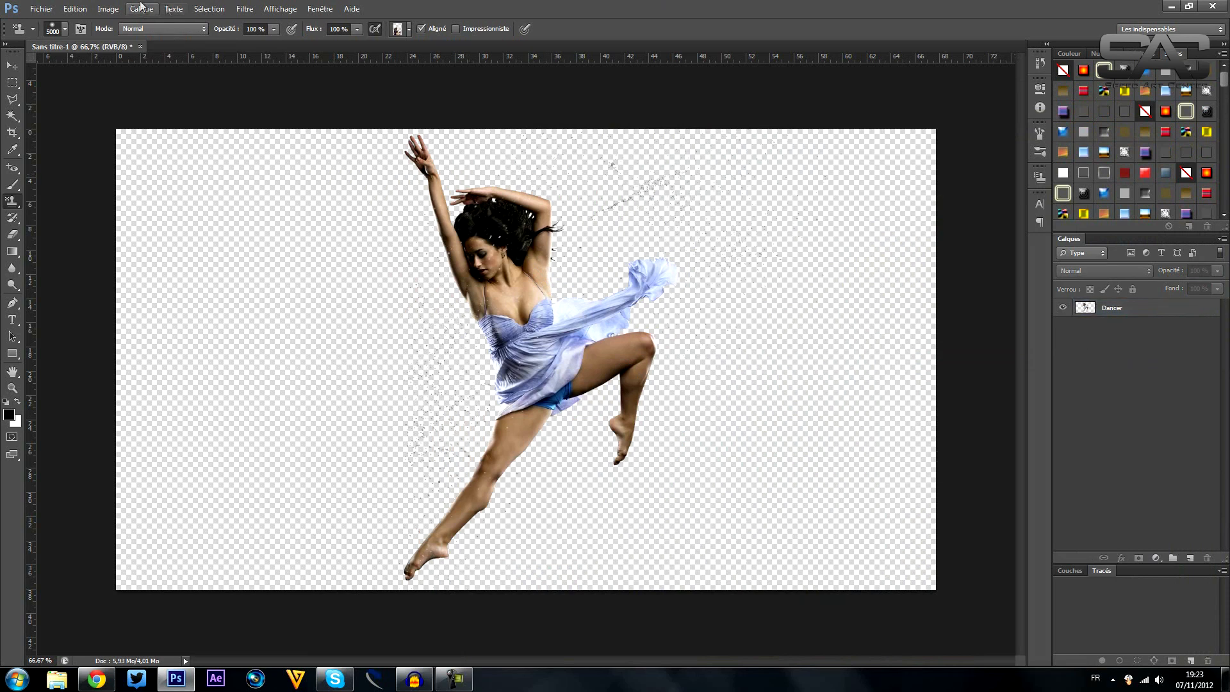
{"action": "left_click", "coordinate": [89, 11]}
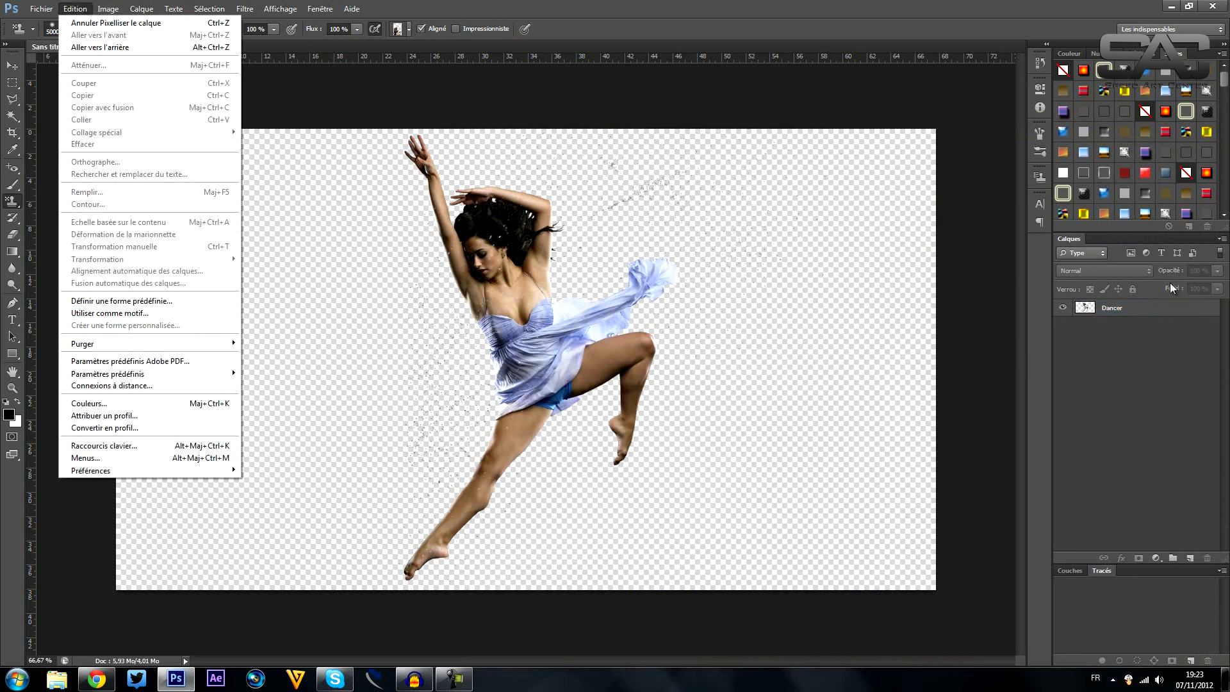
{"action": "left_click", "coordinate": [150, 313]}
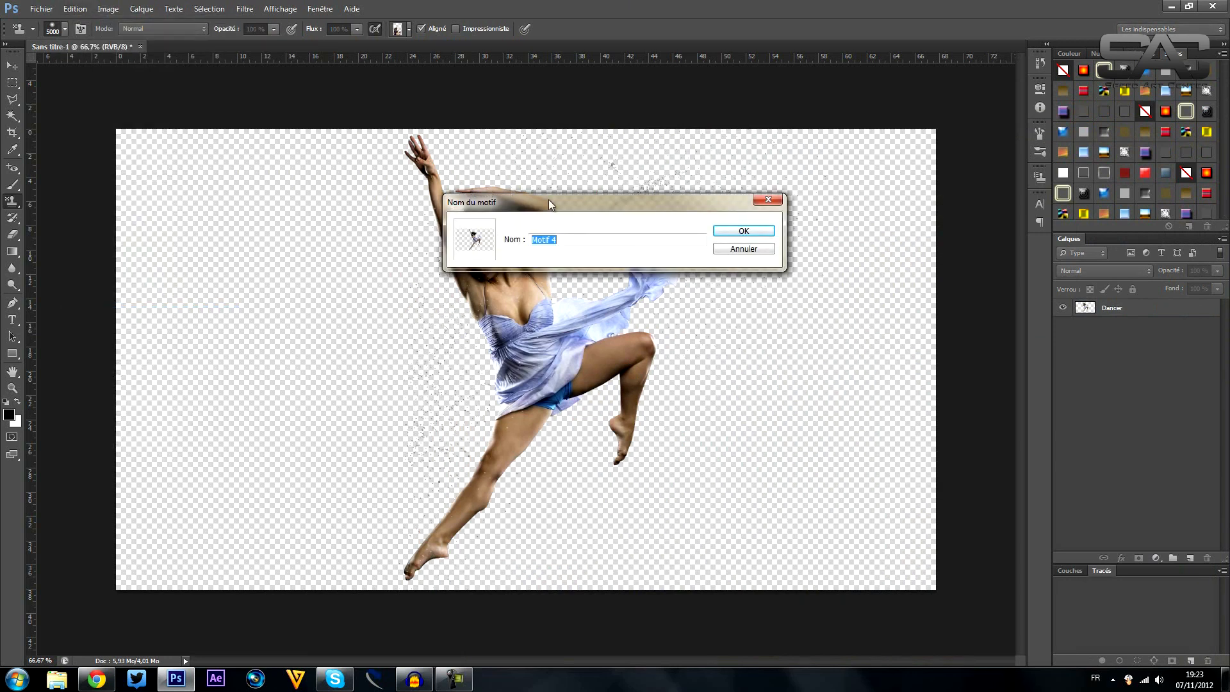
{"action": "type", "text": "Danseuse"}
{"action": "left_click", "coordinate": [759, 233]}
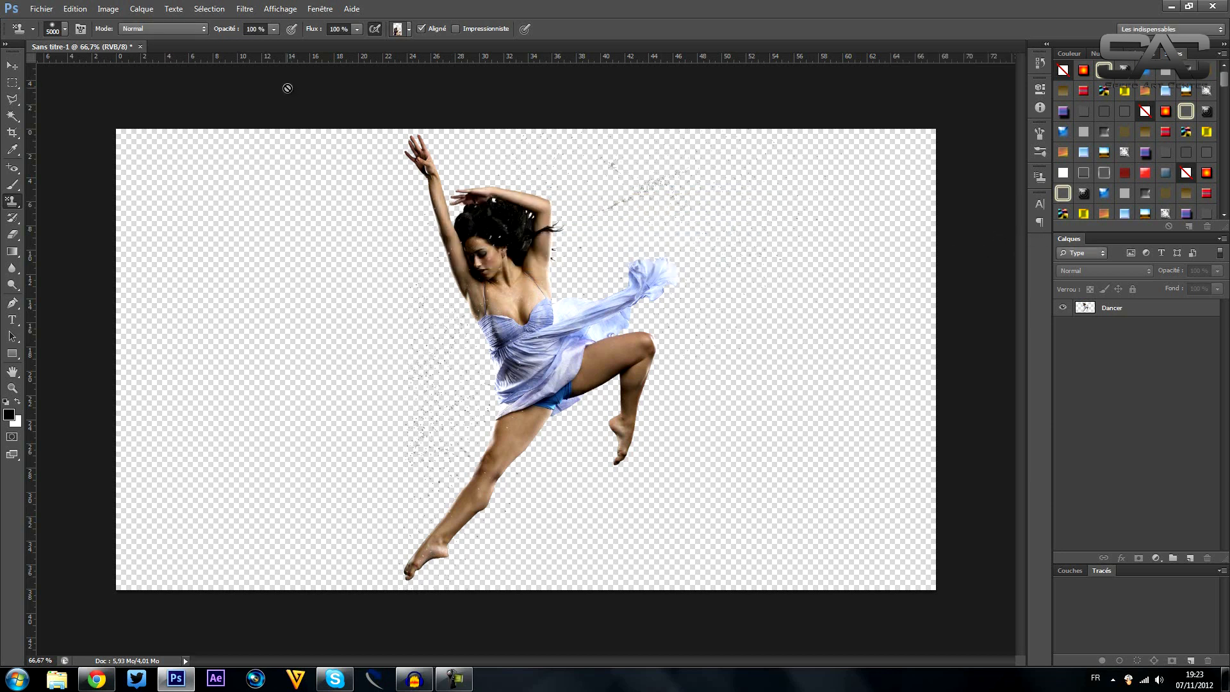
Start importing another image and browse to the Packs GFX folder in the Images library.
{"action": "left_click", "coordinate": [28, 9]}
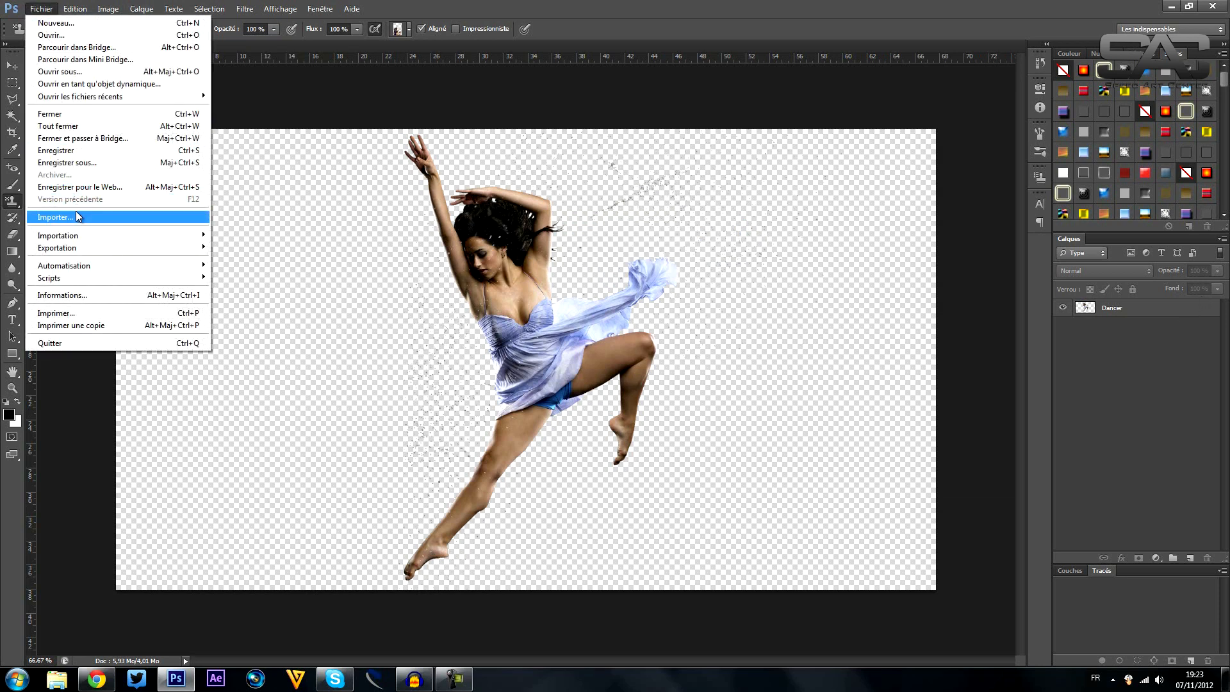
{"action": "left_click", "coordinate": [75, 216]}
{"action": "left_click", "coordinate": [459, 247]}
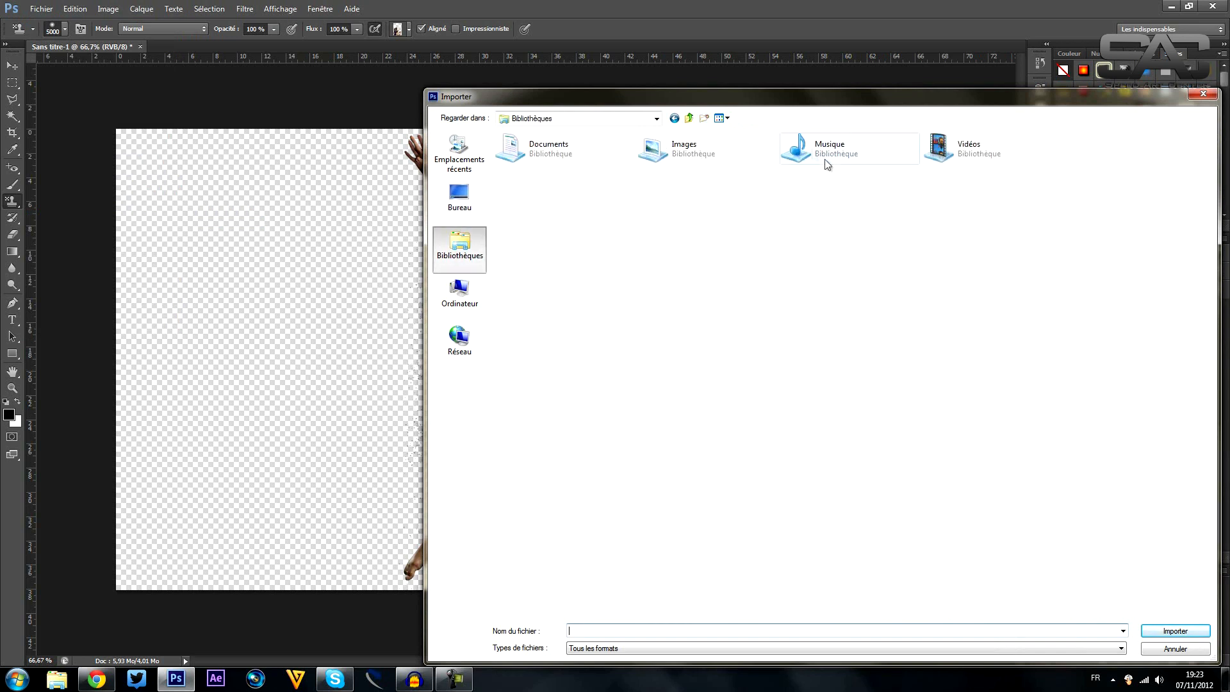
{"action": "double_click", "coordinate": [705, 144]}
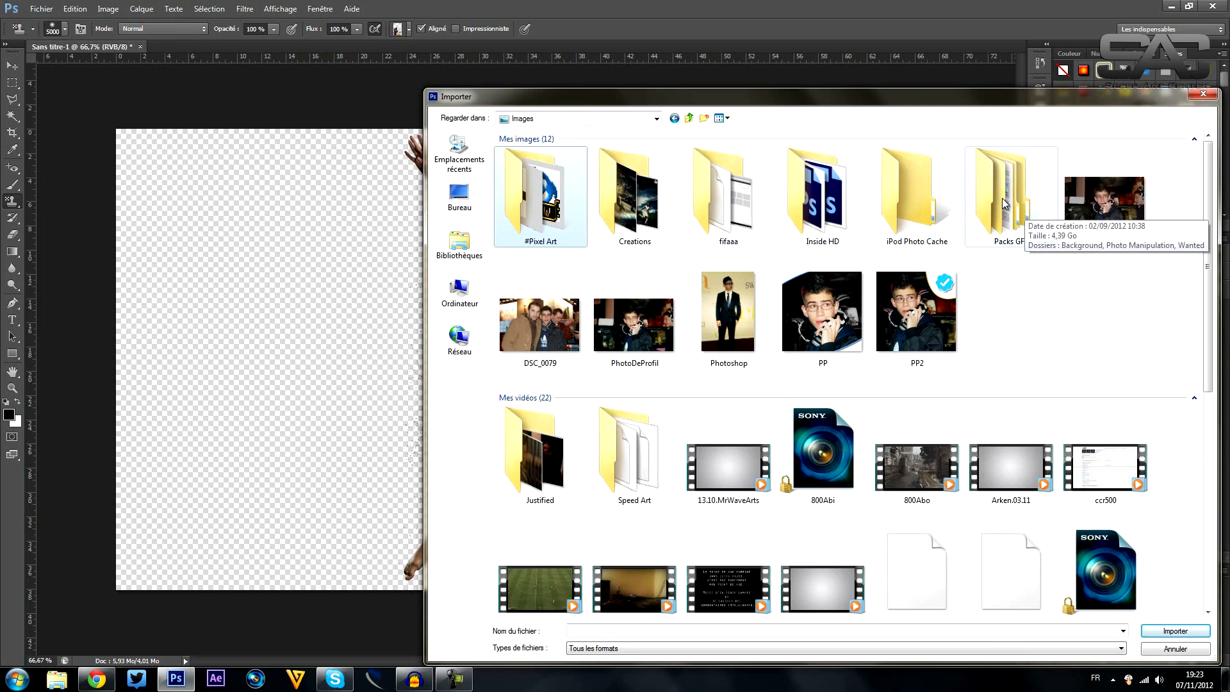
{"action": "double_click", "coordinate": [1009, 237]}
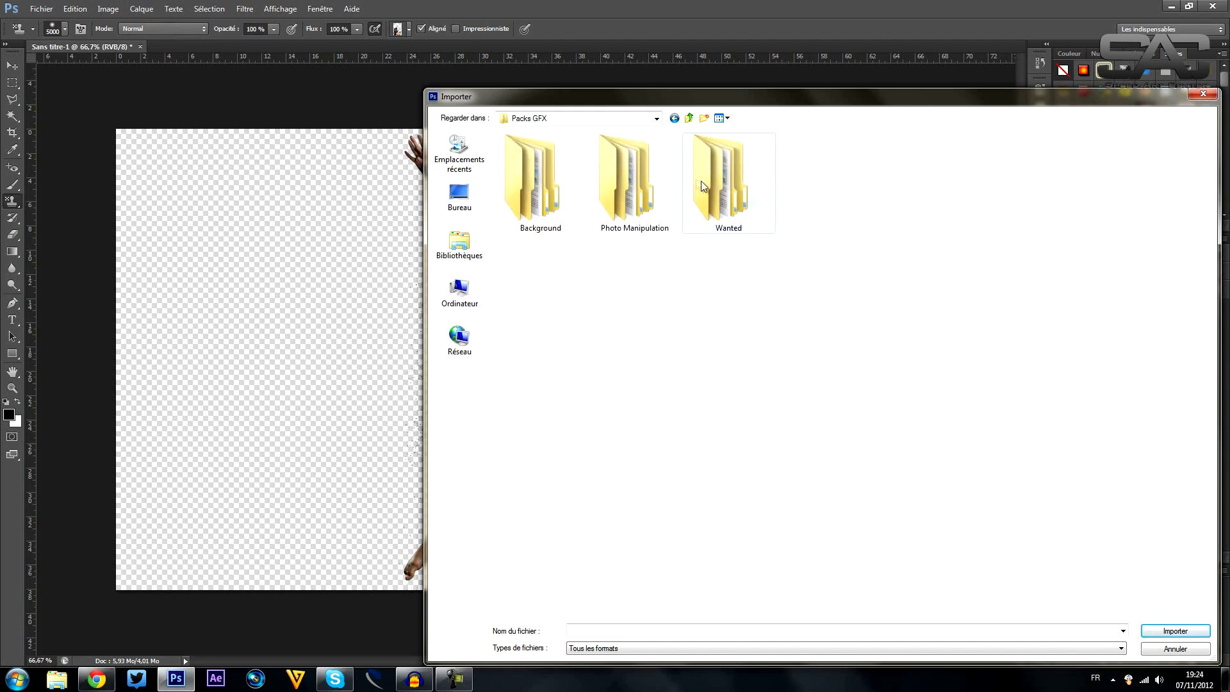
{"action": "double_click", "coordinate": [700, 178]}
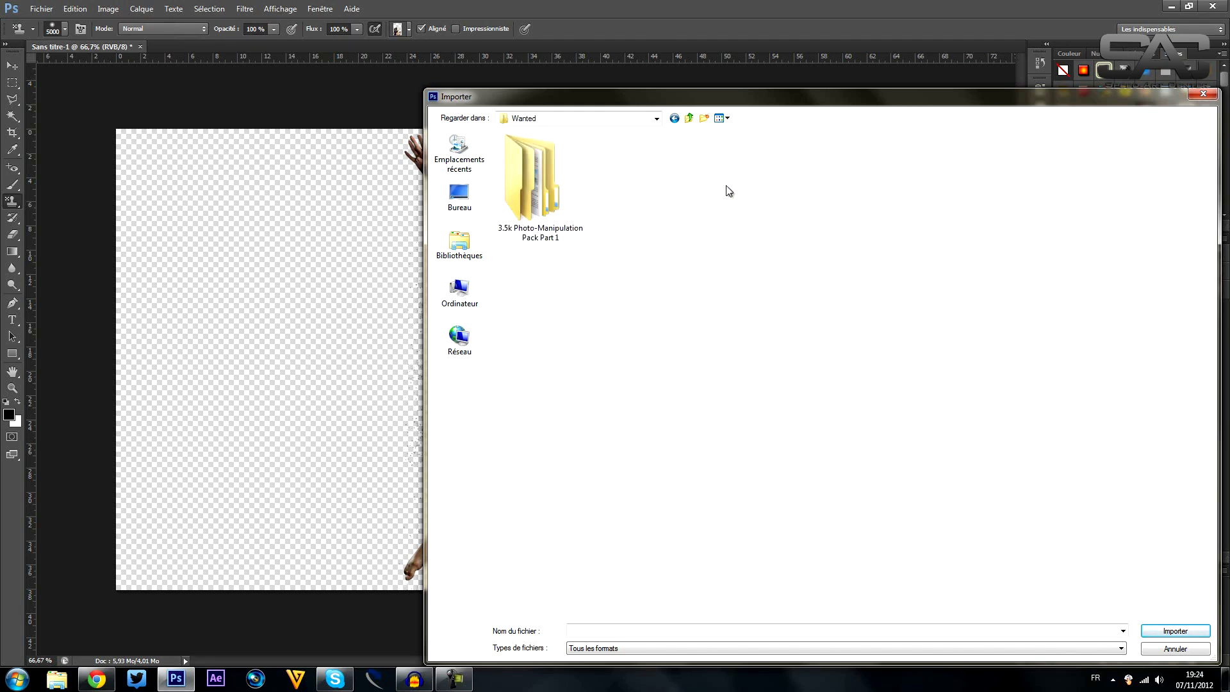
{"action": "double_click", "coordinate": [506, 171]}
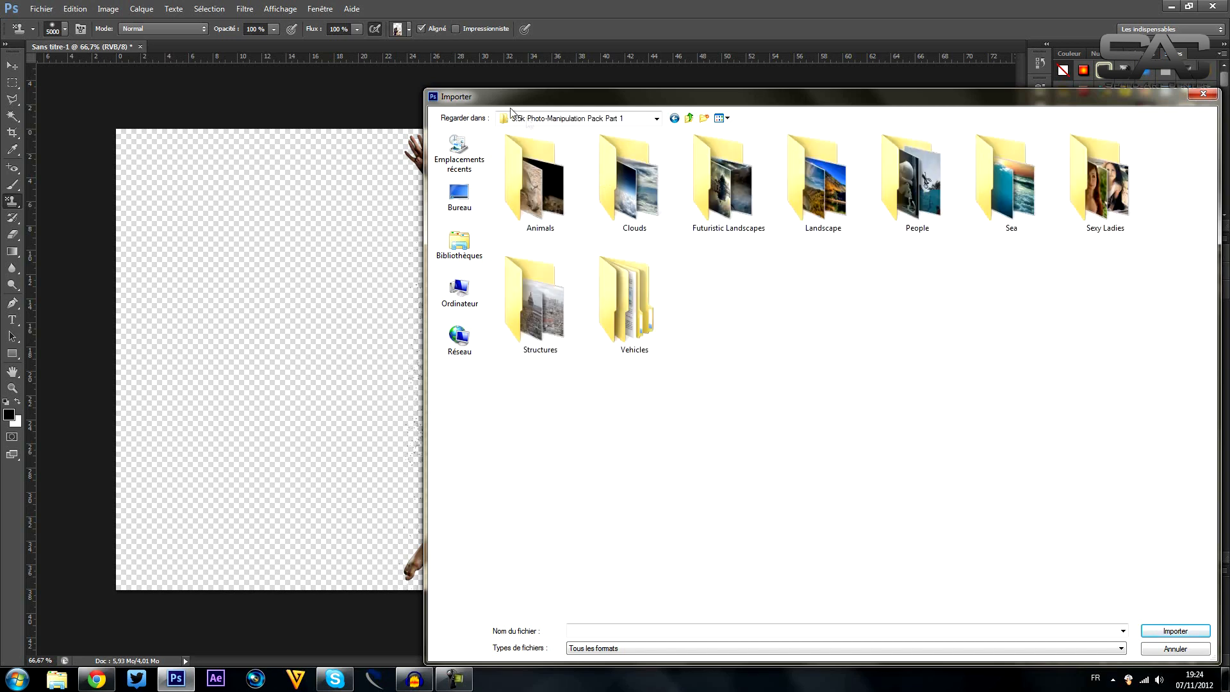
{"action": "left_click", "coordinate": [675, 121]}
{"action": "left_click", "coordinate": [675, 121]}
Import the Old Texture image from the Textures folder inside Background.
{"action": "double_click", "coordinate": [544, 179]}
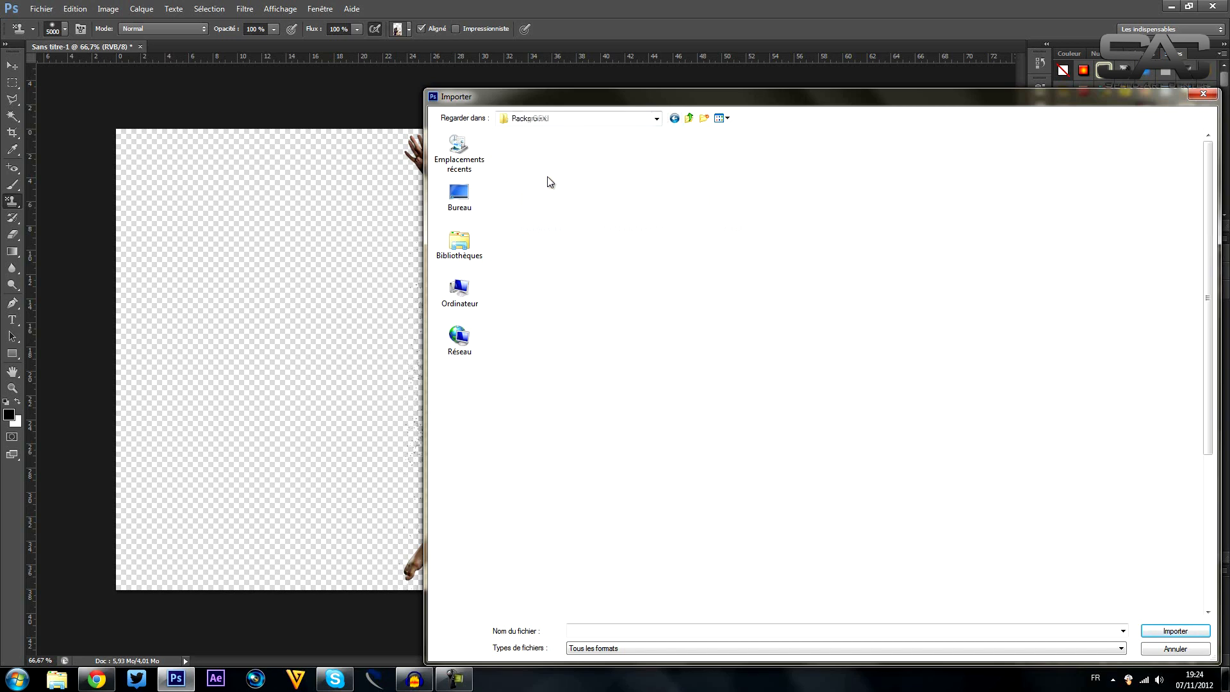
{"action": "left_click_drag", "start_coordinate": [1206, 222], "coordinate": [1187, 378]}
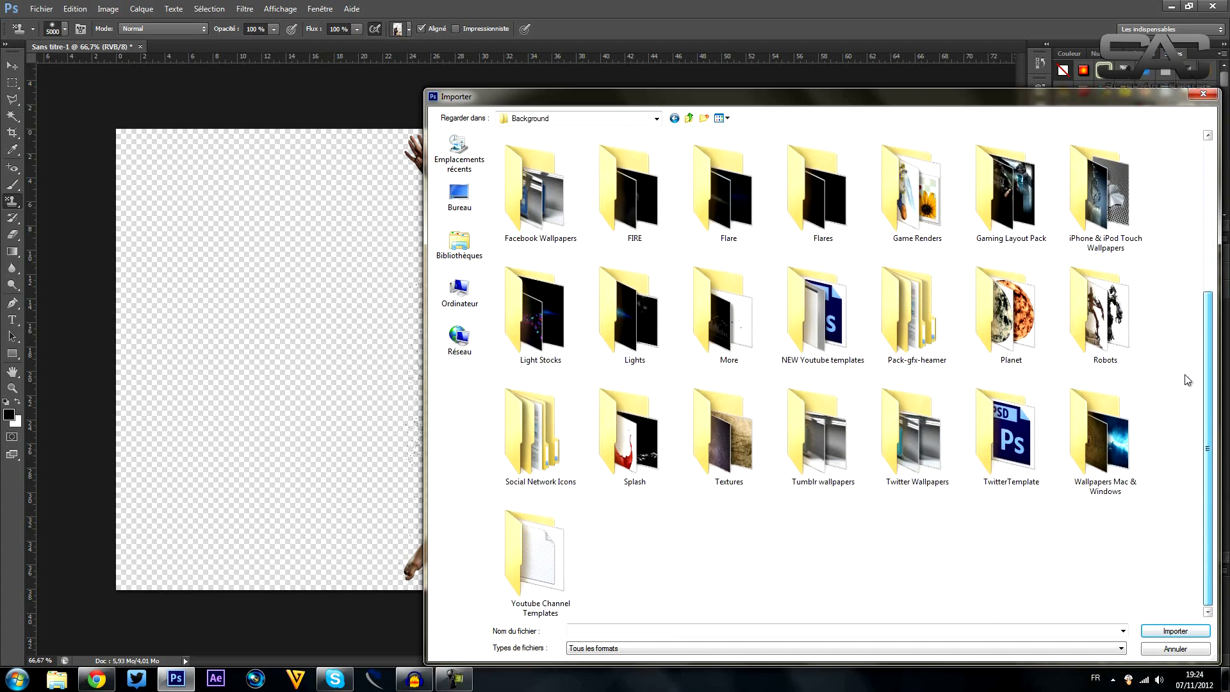
{"action": "double_click", "coordinate": [724, 439]}
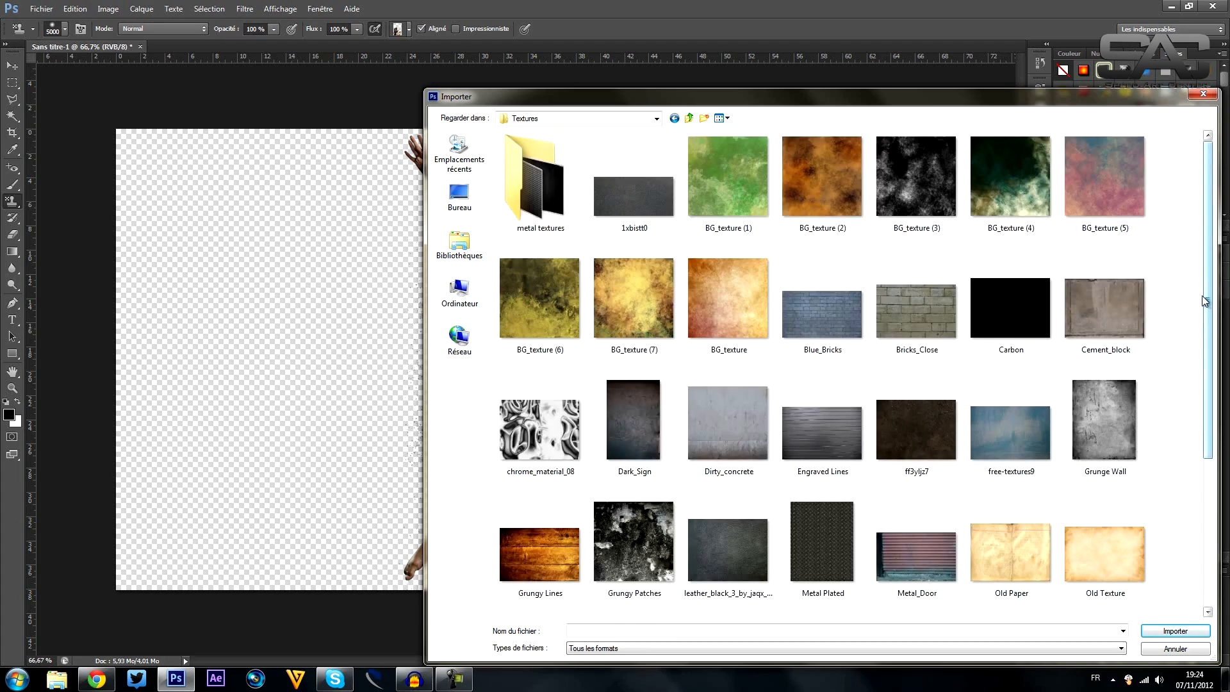
{"action": "left_click_drag", "start_coordinate": [1209, 301], "coordinate": [1183, 442]}
{"action": "double_click", "coordinate": [1114, 374]}
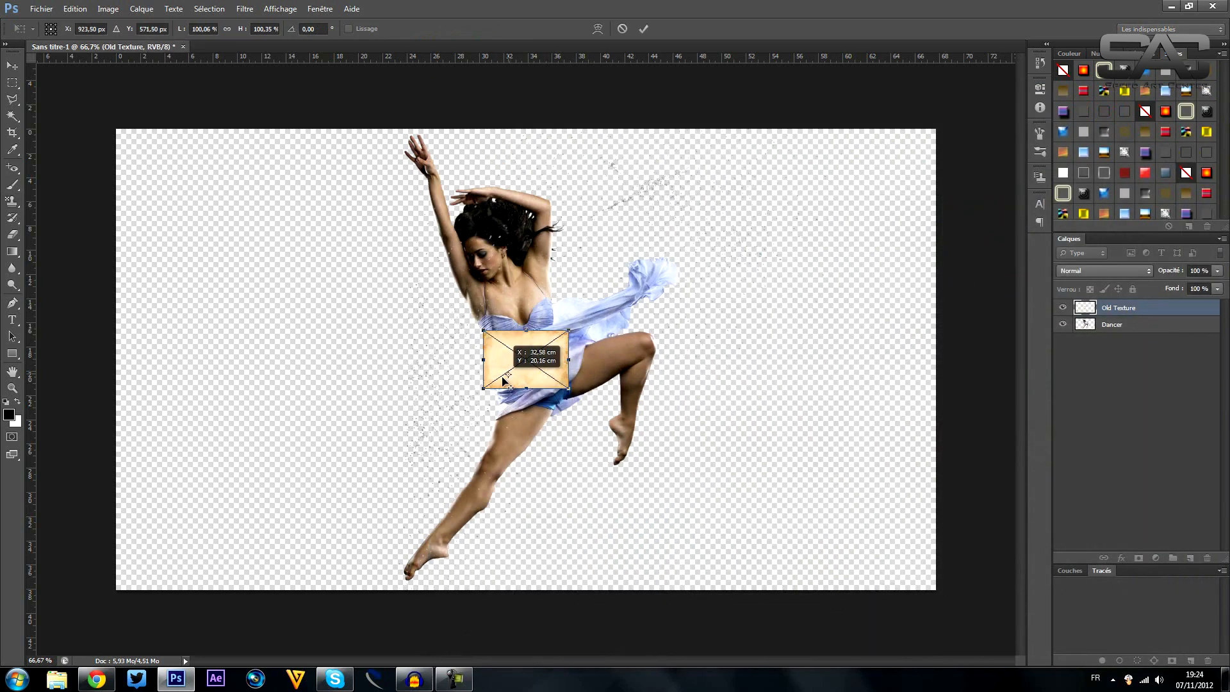
Stretch the Old Texture image to cover the whole canvas and move its layer below the Dancer layer.
{"action": "left_click_drag", "start_coordinate": [520, 367], "coordinate": [940, 130]}
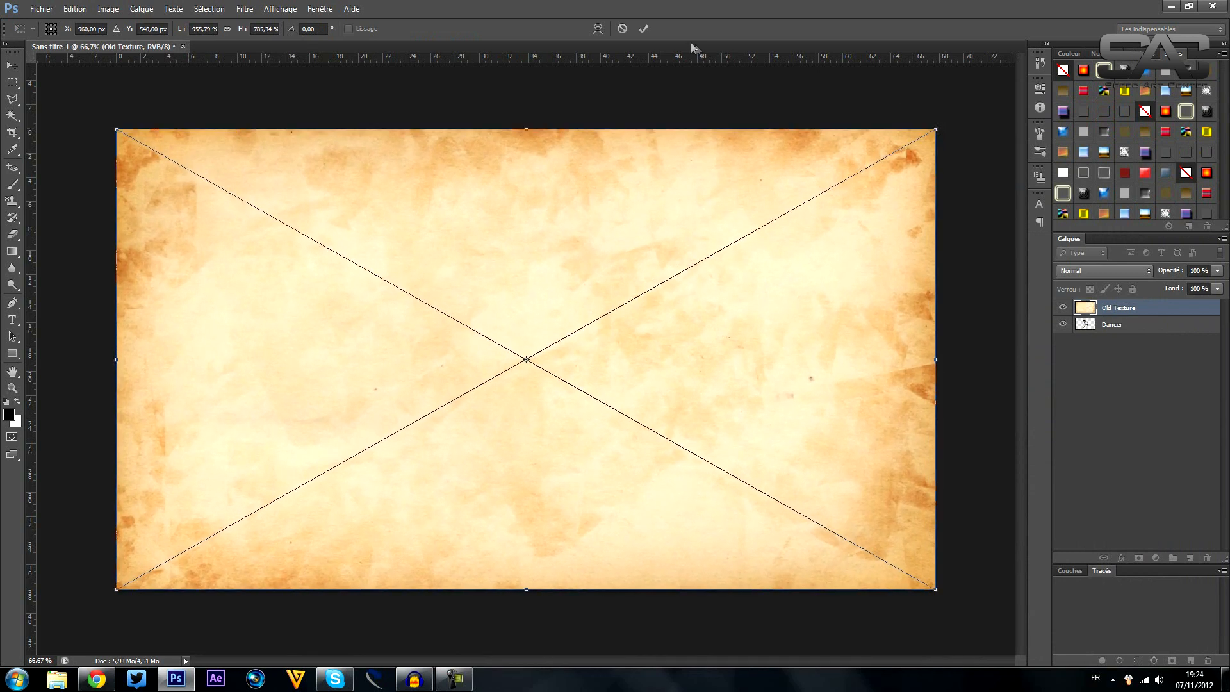
{"action": "left_click", "coordinate": [640, 28]}
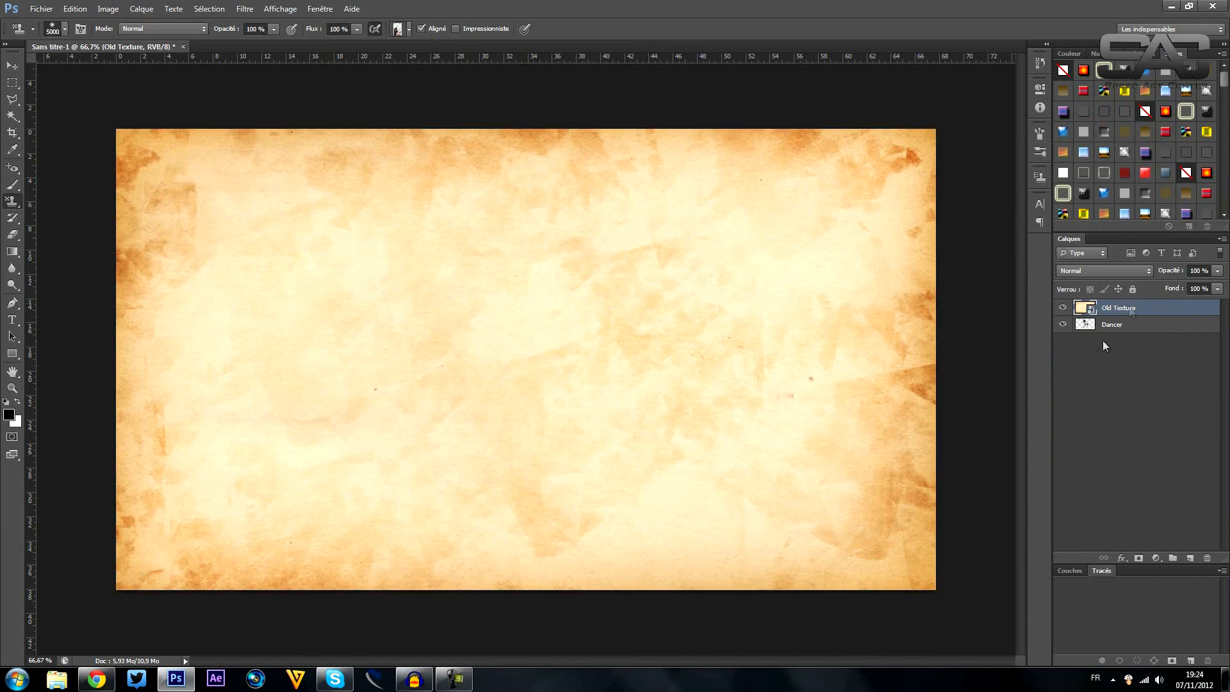
{"action": "left_click_drag", "start_coordinate": [1129, 306], "coordinate": [1118, 340]}
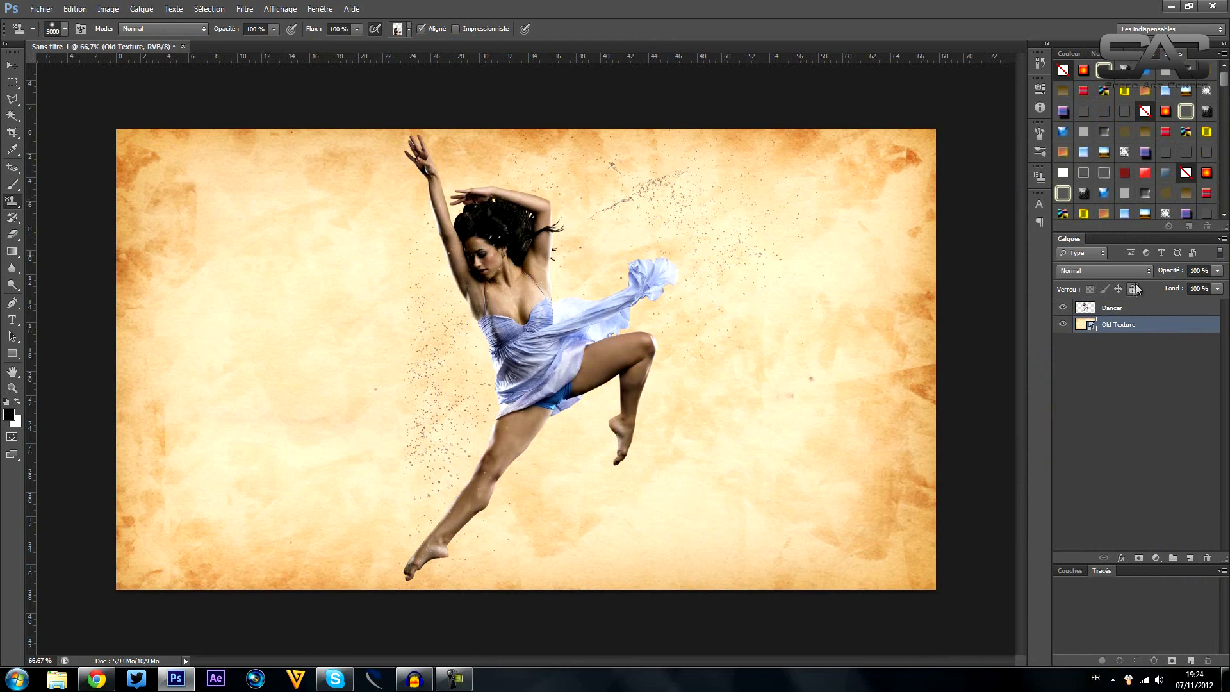
Apply the Tracé des contours filter to the Dancer layer and set its blending mode to Produit.
{"action": "left_click", "coordinate": [1111, 308]}
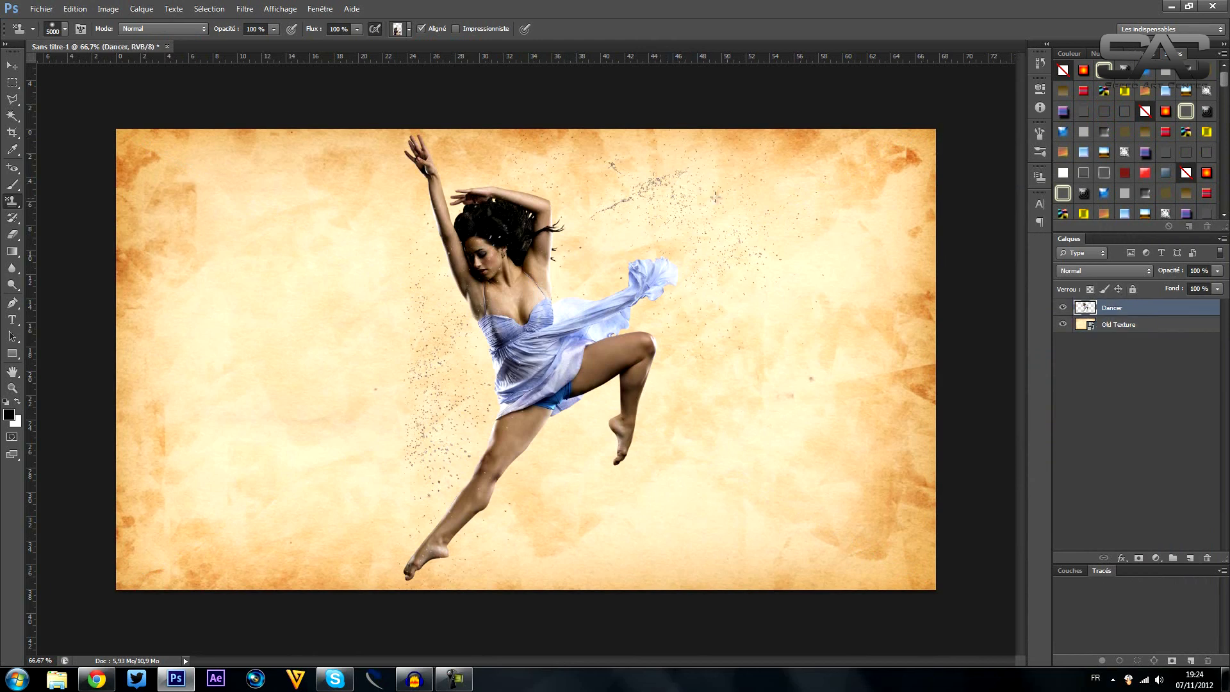
{"action": "left_click", "coordinate": [246, 9]}
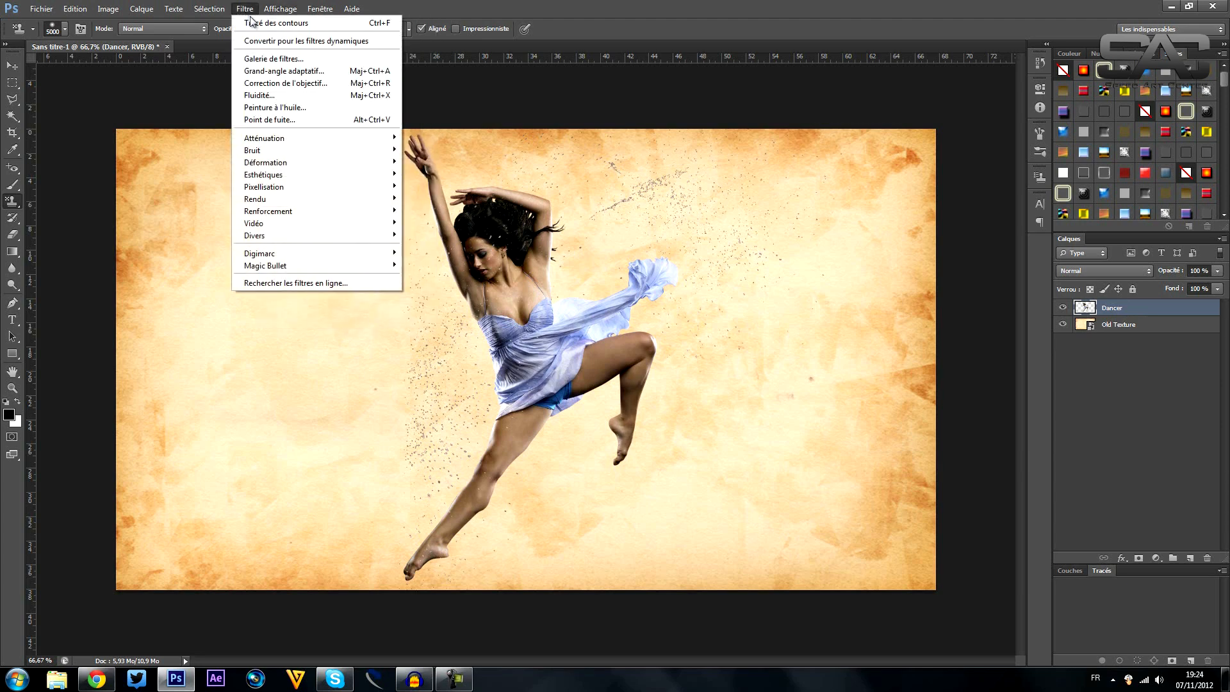
{"action": "mouse_move", "coordinate": [315, 168]}
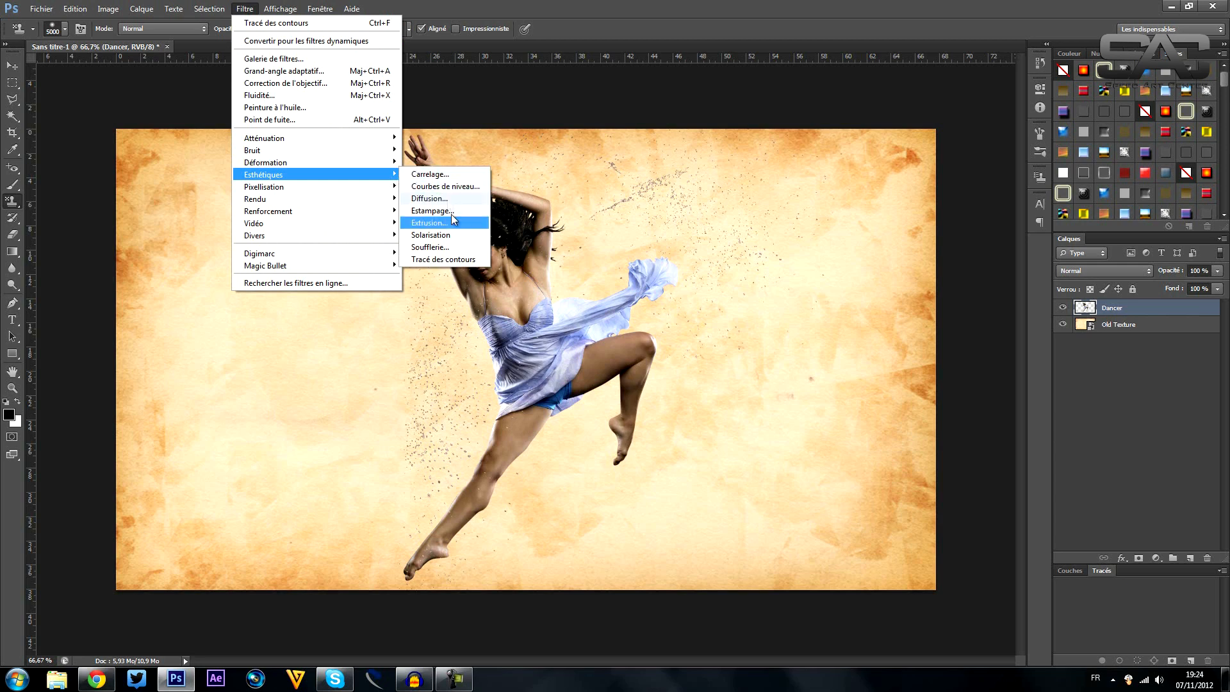
{"action": "left_click", "coordinate": [448, 260]}
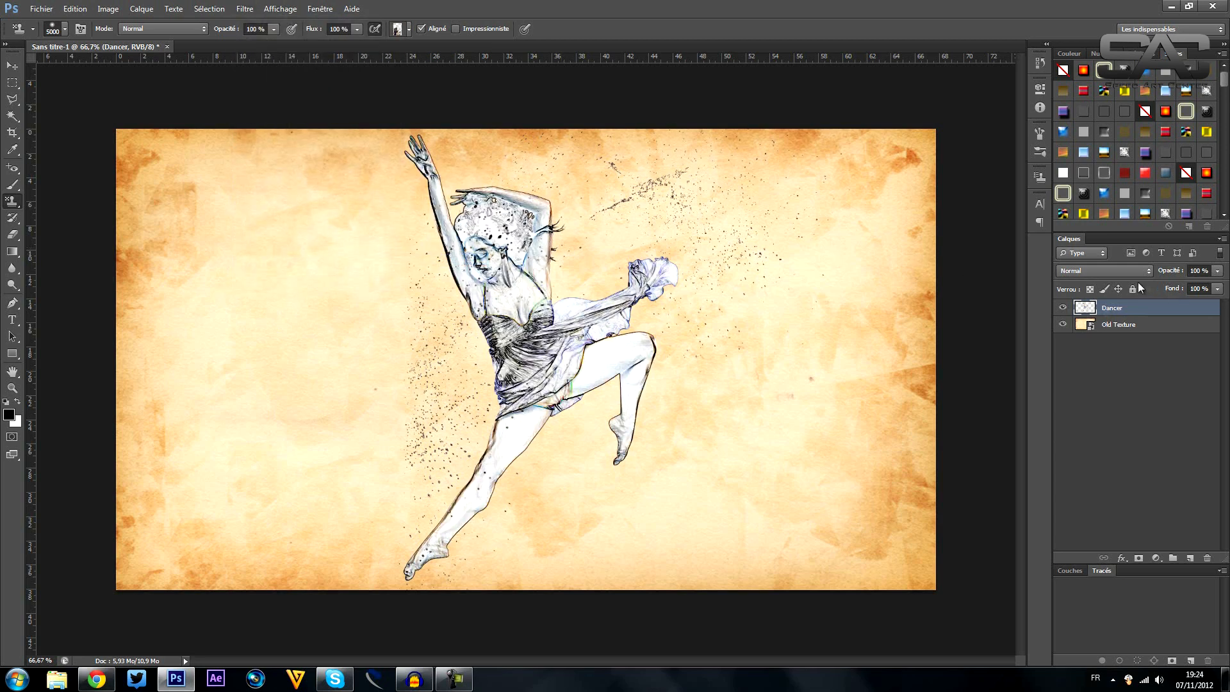
{"action": "left_click", "coordinate": [1080, 275]}
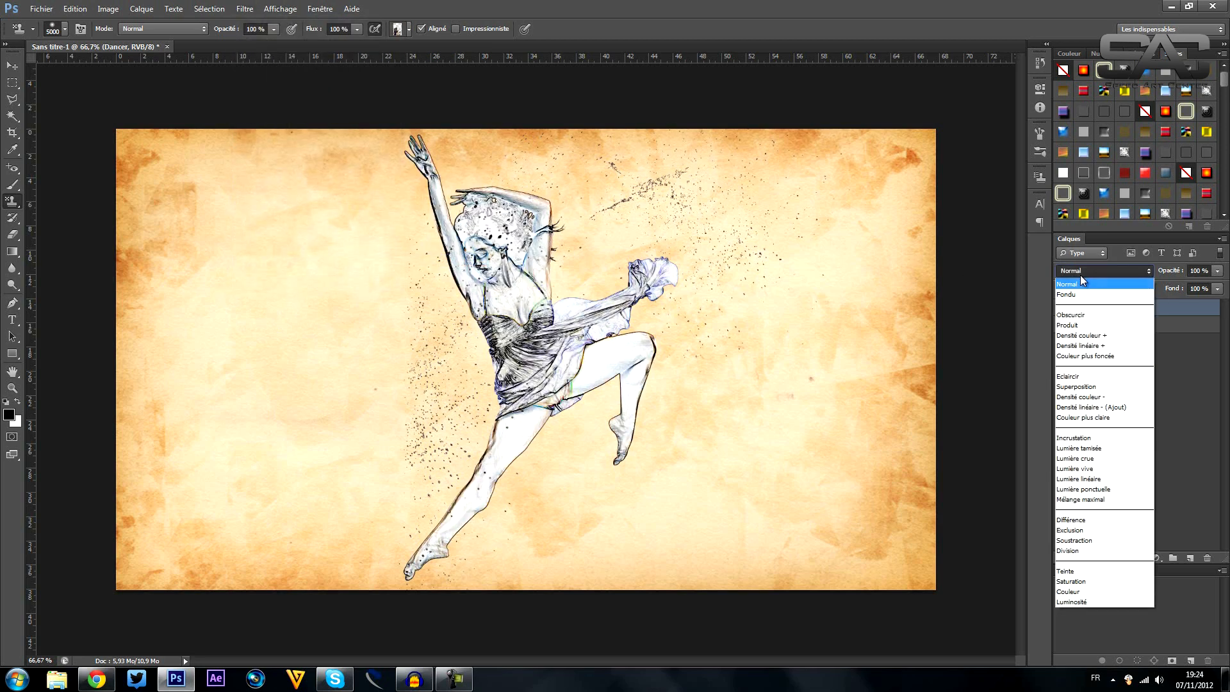
{"action": "left_click", "coordinate": [1067, 325]}
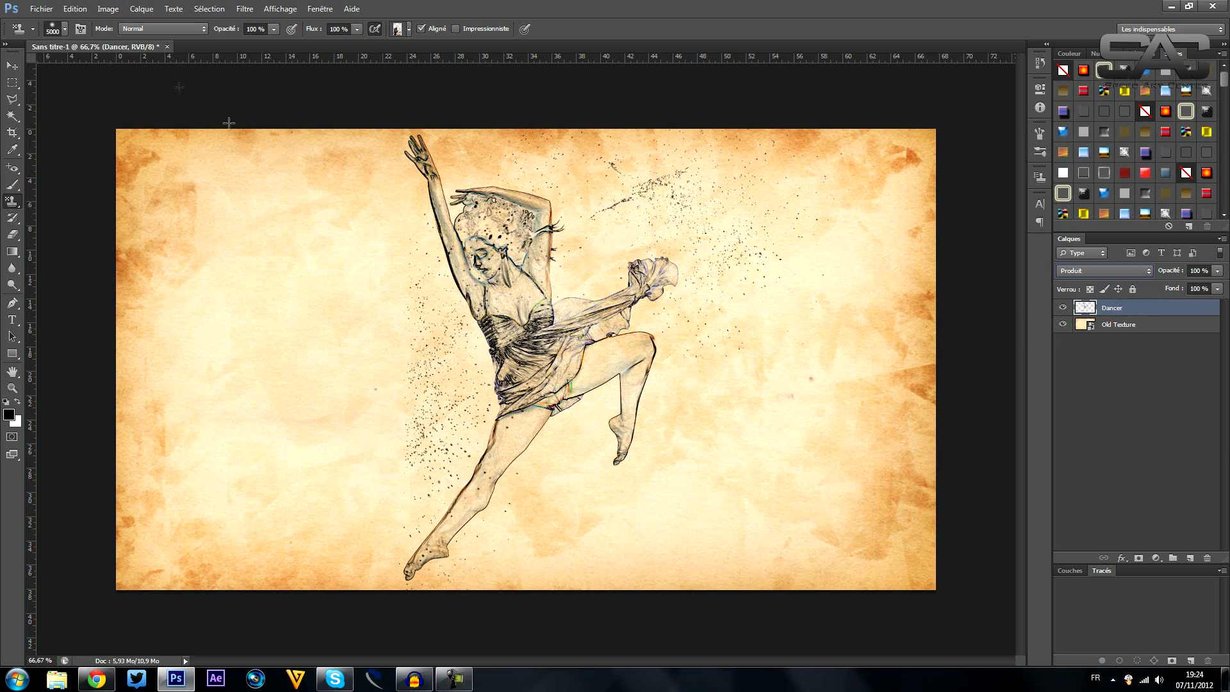
Set the brush size to 185 px and choose the Tampon de motif tool.
{"action": "left_click", "coordinate": [65, 30]}
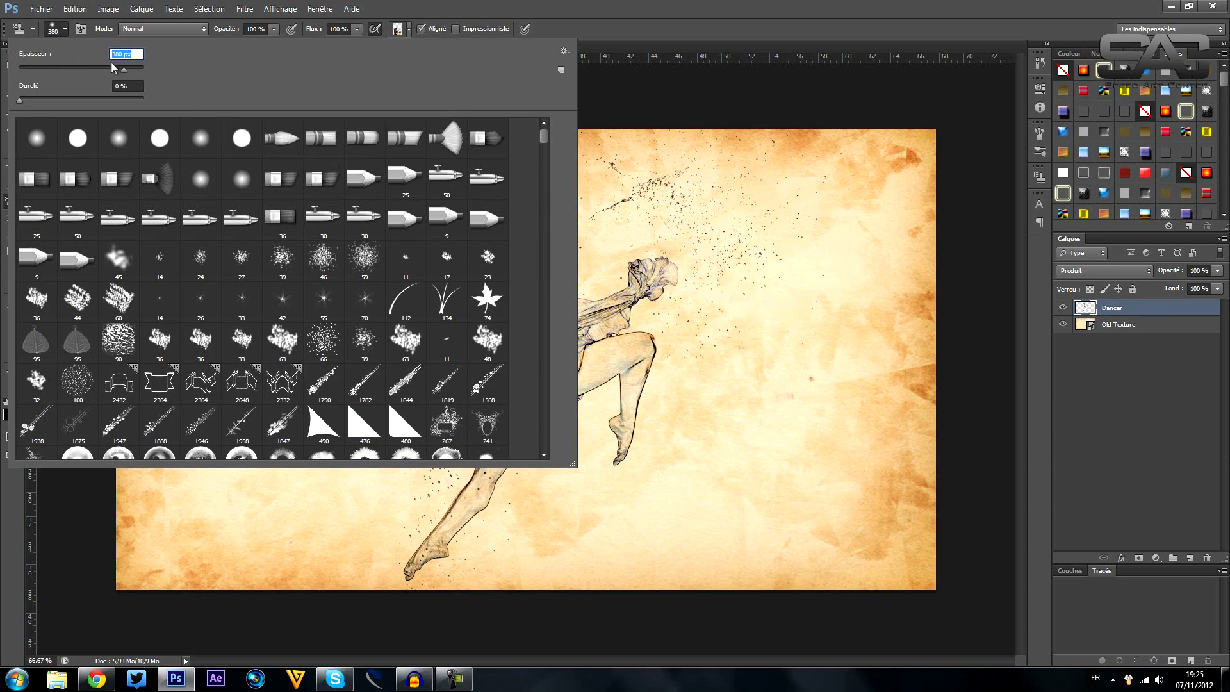
{"action": "left_click", "coordinate": [688, 5]}
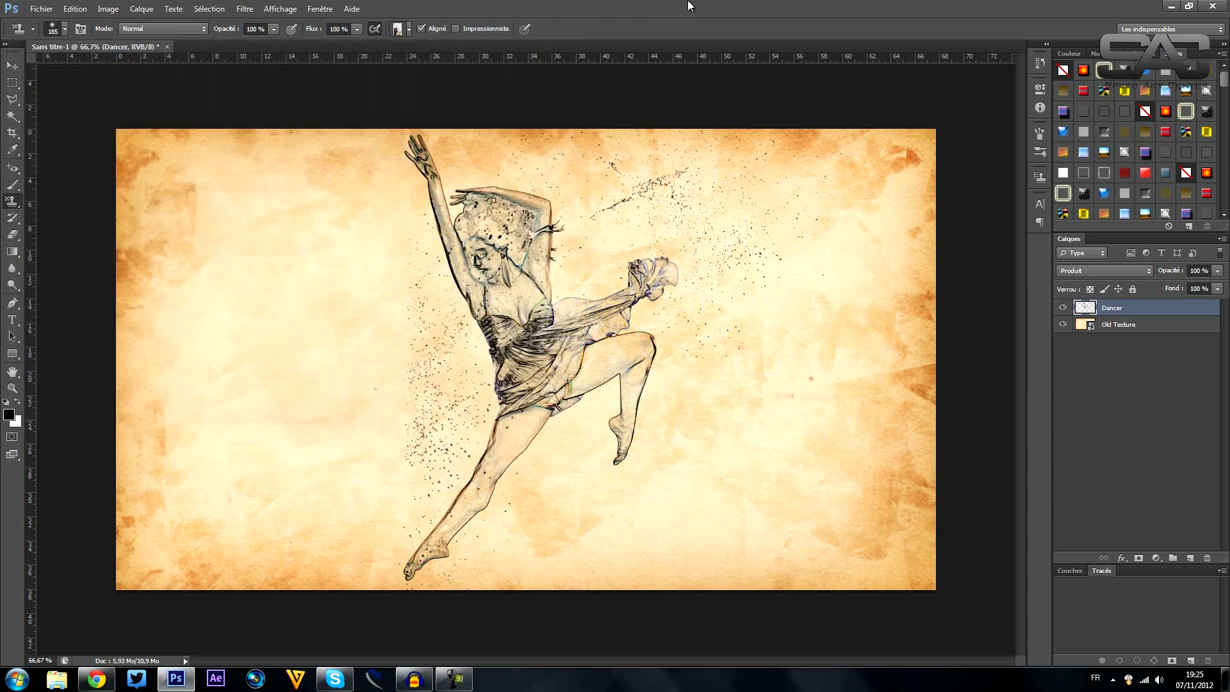
{"action": "right_click", "coordinate": [9, 200]}
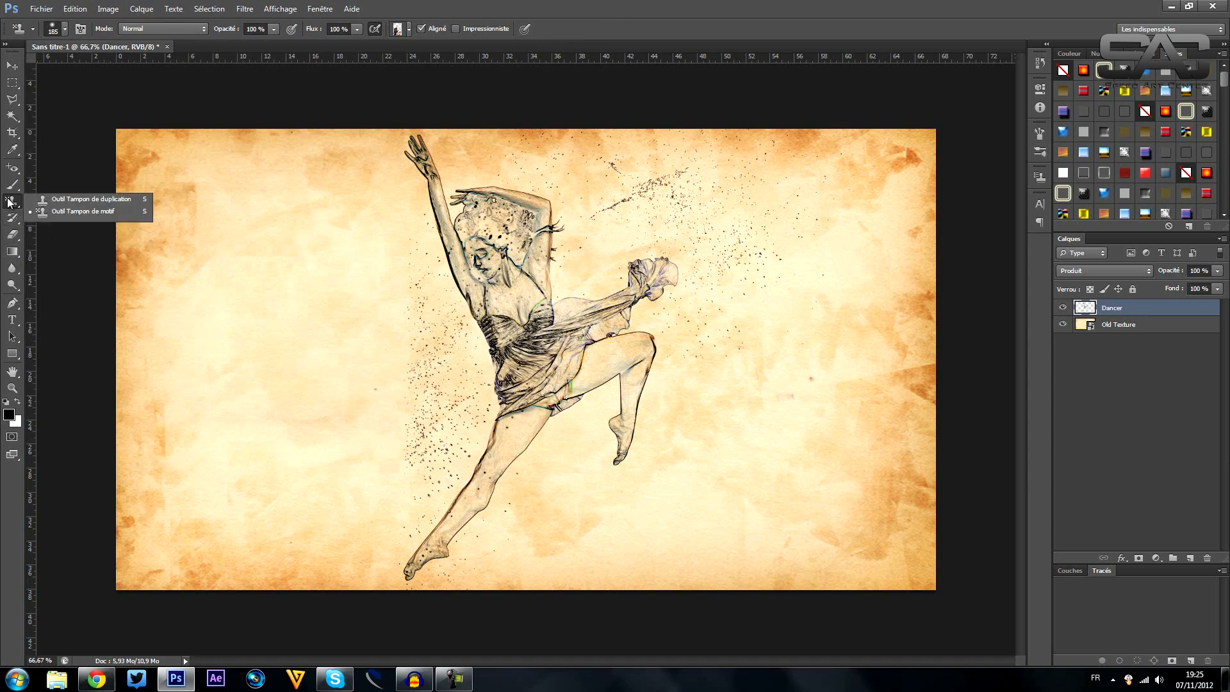
{"action": "left_click", "coordinate": [76, 214]}
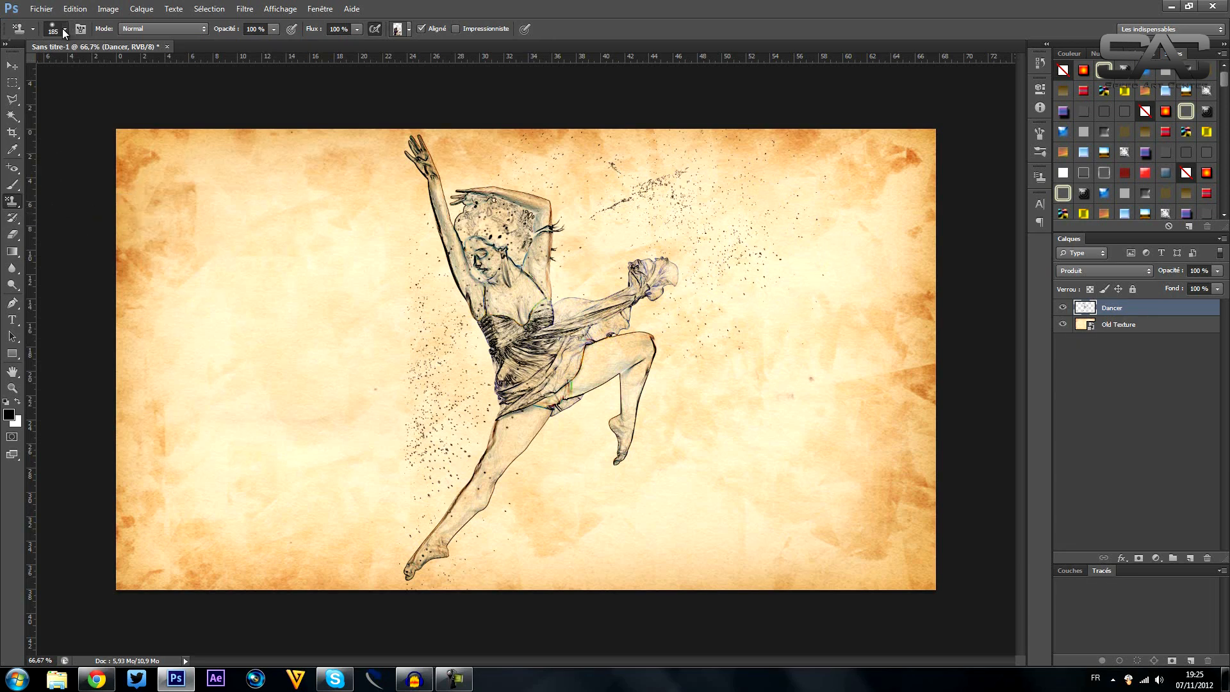
Choose the last soft round brush tip in the preset list and set its size to 100 px.
{"action": "left_click", "coordinate": [64, 29]}
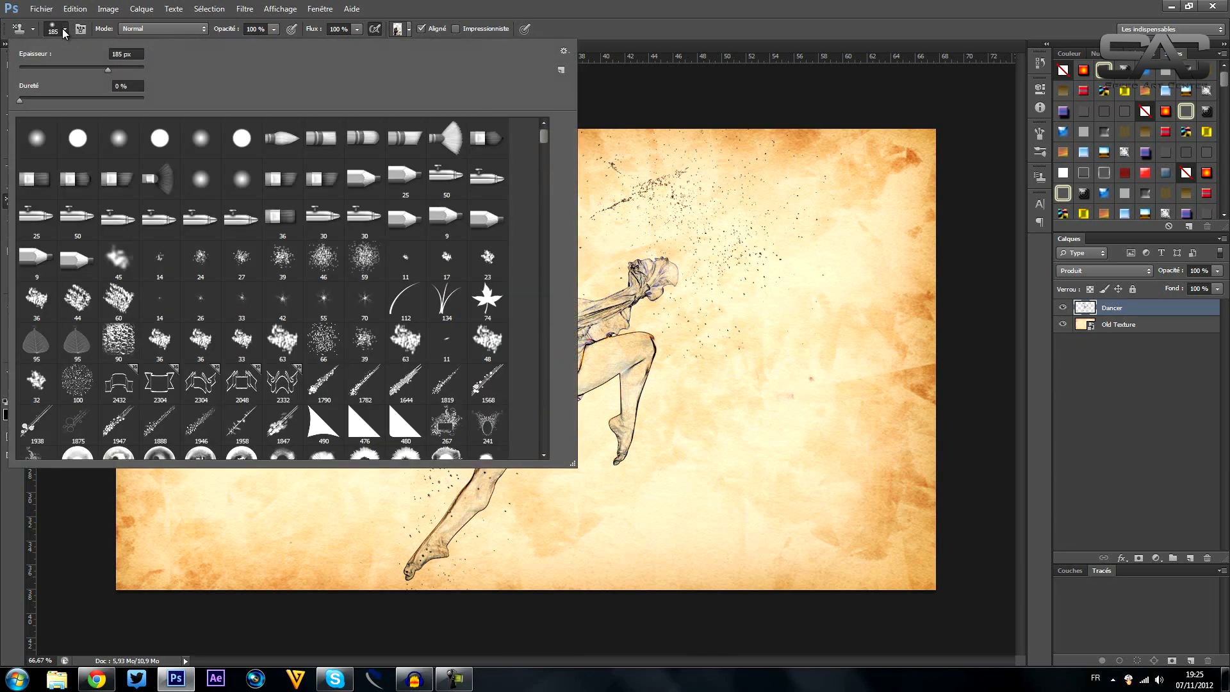
{"action": "left_click", "coordinate": [564, 52]}
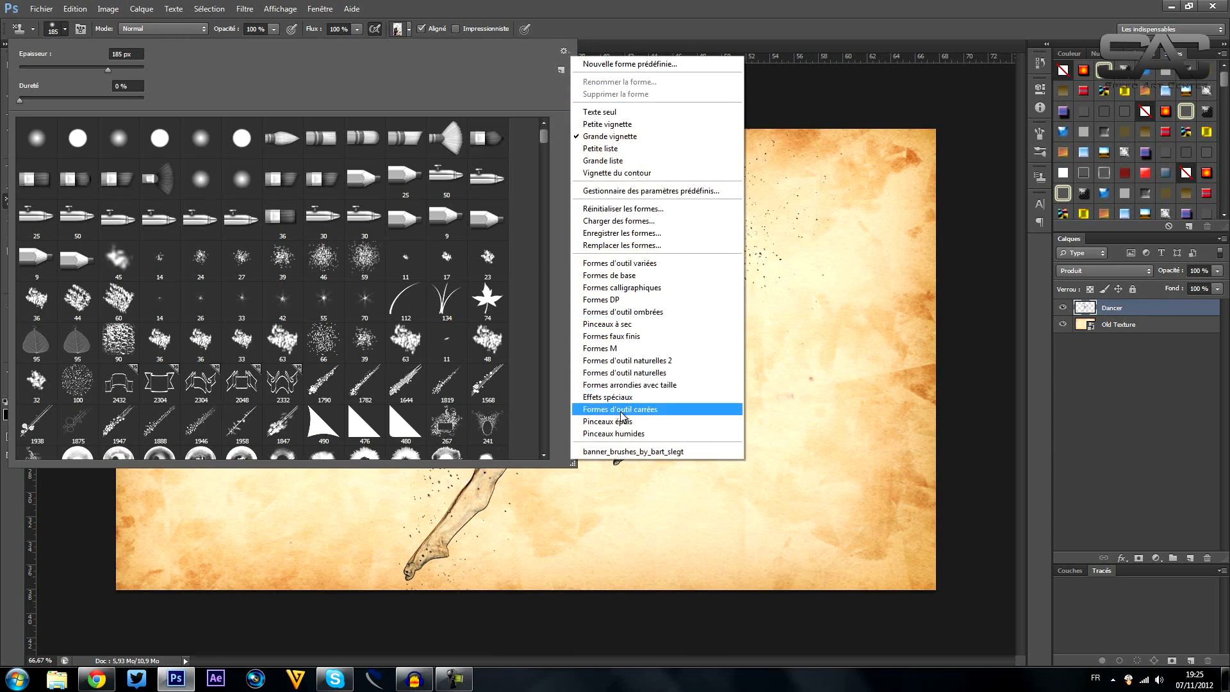
{"action": "left_click", "coordinate": [615, 434]}
{"action": "left_click", "coordinate": [686, 255]}
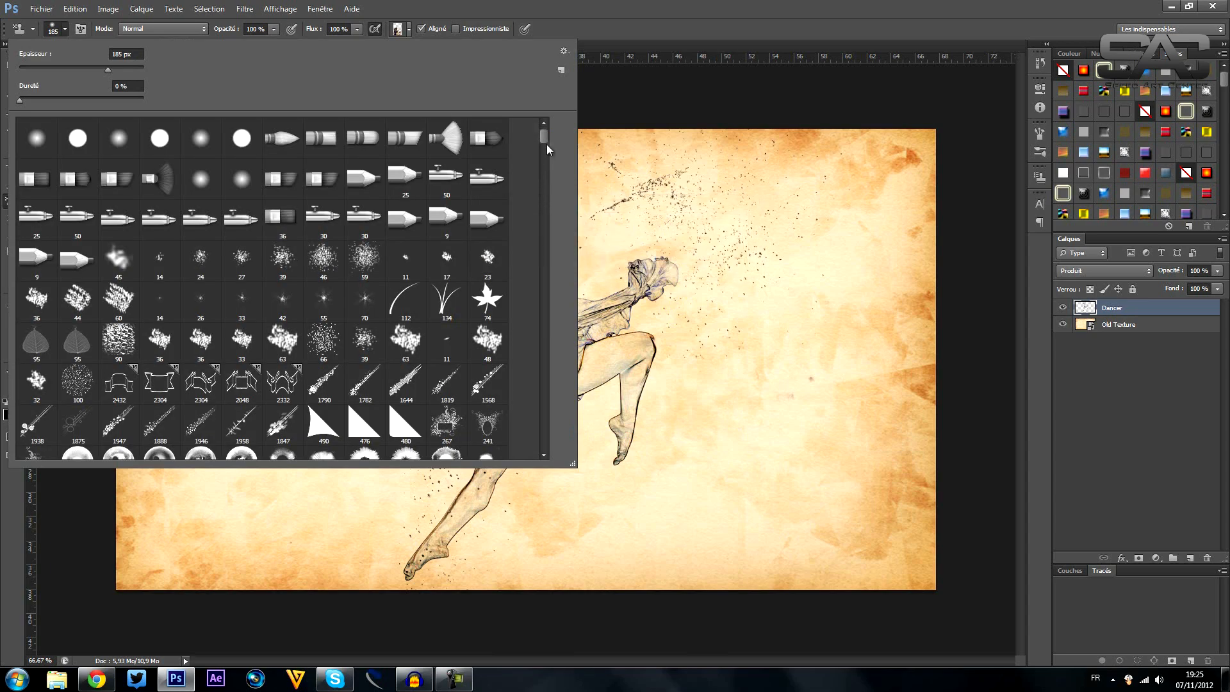
{"action": "left_click_drag", "start_coordinate": [547, 129], "coordinate": [544, 447]}
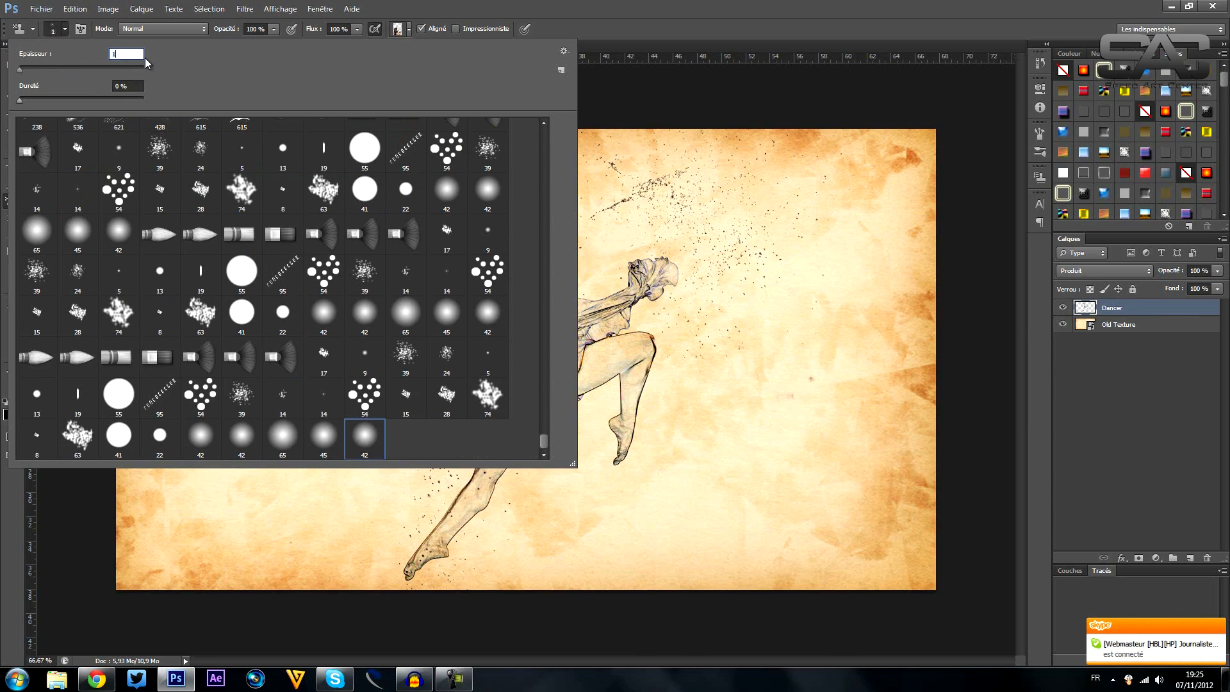
{"action": "type", "text": "100"}
{"action": "key", "text": "Return"}
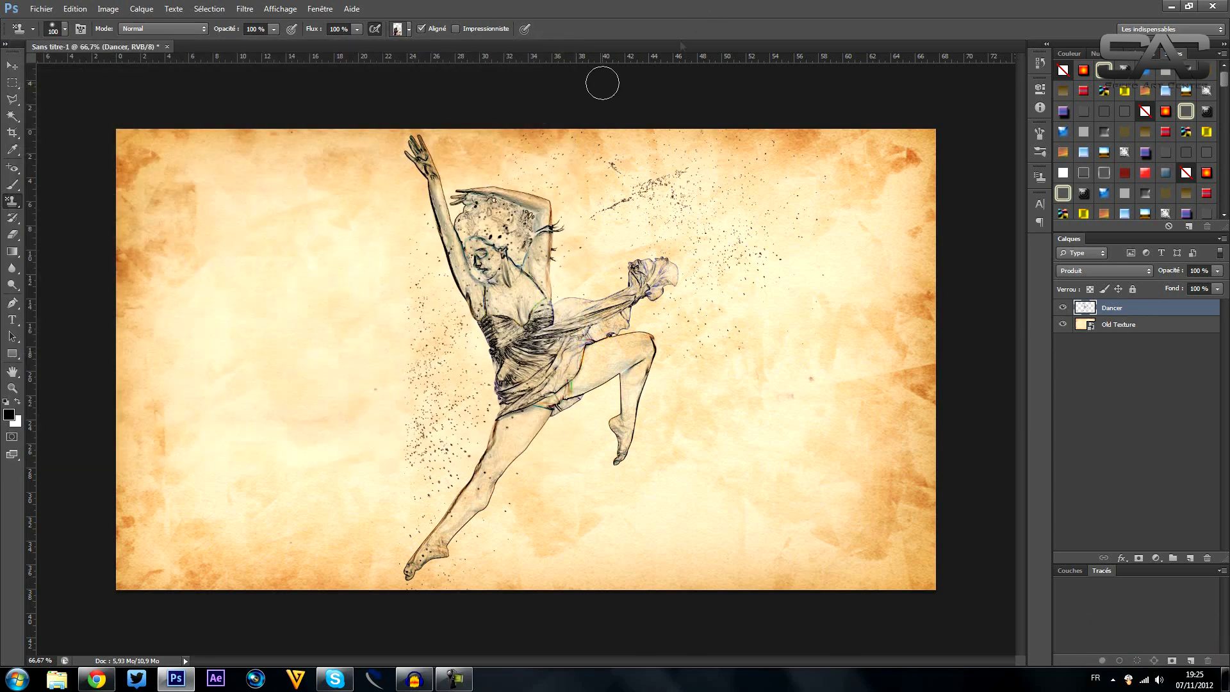
Choose the Danseuse pattern for the Tampon de motif tool.
{"action": "left_click", "coordinate": [408, 30]}
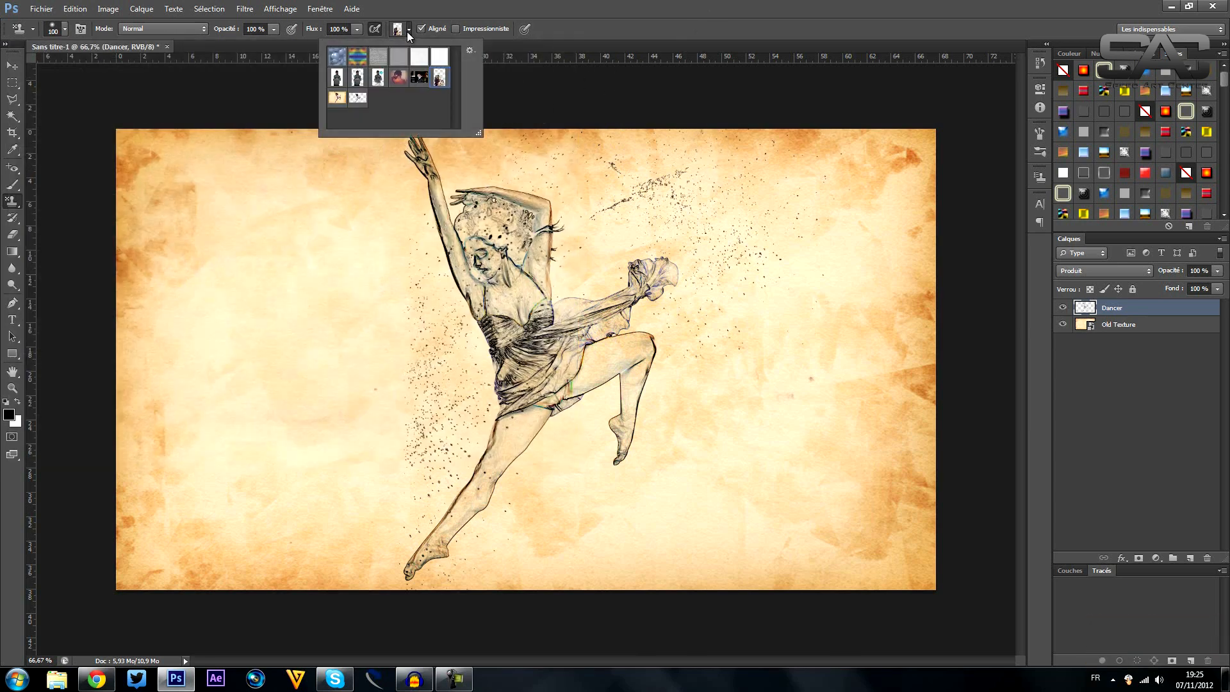
{"action": "left_click", "coordinate": [354, 101]}
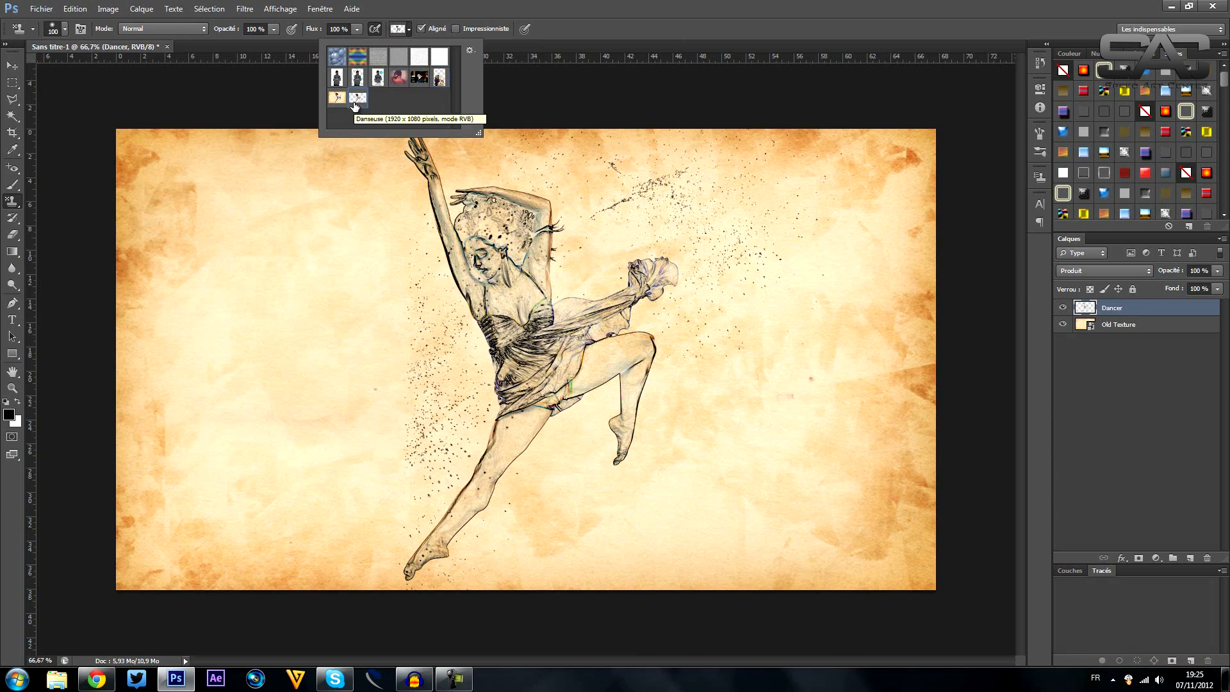
{"action": "key", "text": "Return"}
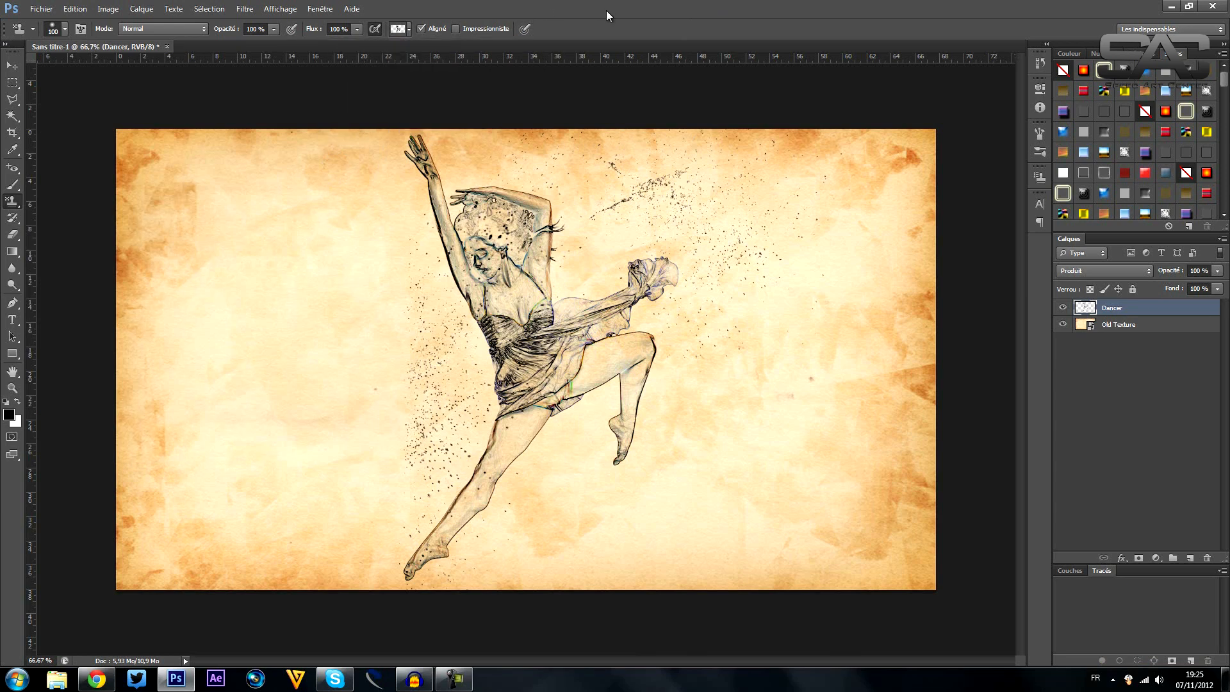
Add a new layer above Dancer and paint the pattern over the dancer's arms, head, hair, torso, dress and upper legs.
{"action": "left_click", "coordinate": [1189, 557]}
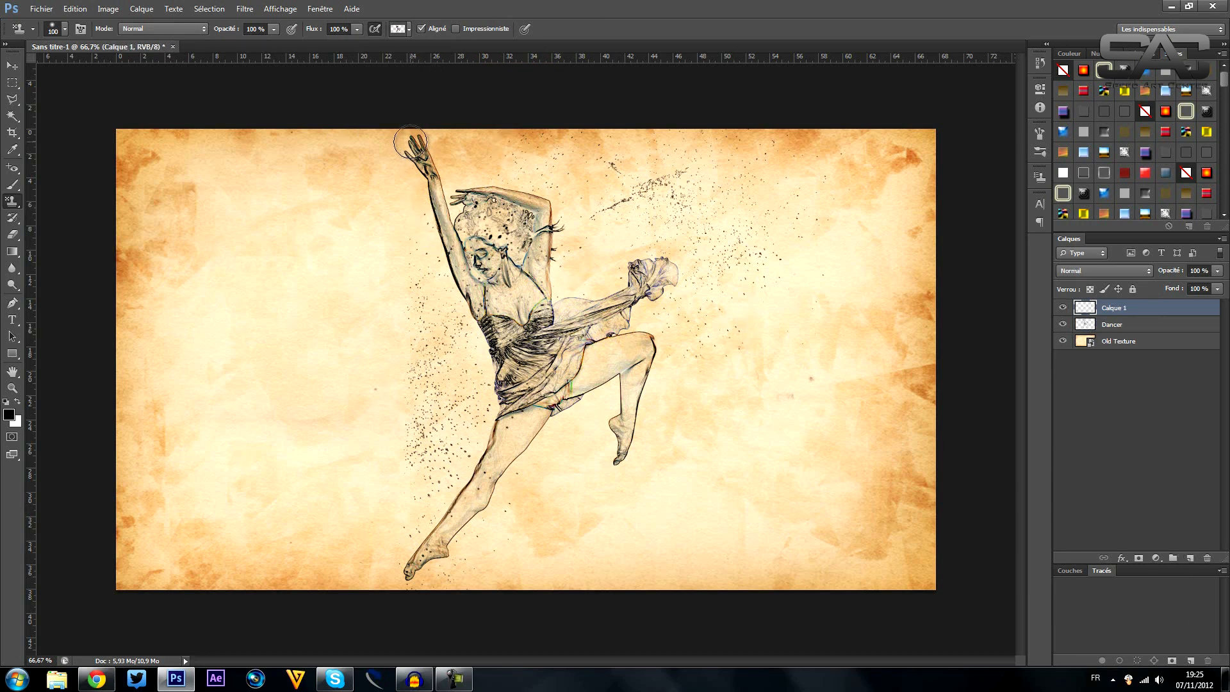
{"action": "mouse_move", "coordinate": [410, 142]}
{"action": "left_mouse_down"}
{"action": "mouse_move", "coordinate": [488, 314]}
{"action": "mouse_move", "coordinate": [479, 249]}
{"action": "mouse_move", "coordinate": [488, 283]}
{"action": "mouse_move", "coordinate": [493, 264]}
{"action": "mouse_move", "coordinate": [473, 224]}
{"action": "mouse_move", "coordinate": [498, 269]}
{"action": "mouse_move", "coordinate": [471, 228]}
{"action": "mouse_move", "coordinate": [495, 267]}
{"action": "mouse_move", "coordinate": [469, 215]}
{"action": "mouse_move", "coordinate": [482, 243]}
{"action": "mouse_move", "coordinate": [474, 196]}
{"action": "mouse_move", "coordinate": [474, 208]}
{"action": "mouse_move", "coordinate": [458, 191]}
{"action": "mouse_move", "coordinate": [485, 218]}
{"action": "mouse_move", "coordinate": [503, 218]}
{"action": "mouse_move", "coordinate": [511, 199]}
{"action": "mouse_move", "coordinate": [543, 214]}
{"action": "mouse_move", "coordinate": [531, 283]}
{"action": "mouse_move", "coordinate": [529, 259]}
{"action": "mouse_move", "coordinate": [490, 328]}
{"action": "mouse_move", "coordinate": [505, 327]}
{"action": "mouse_move", "coordinate": [506, 397]}
{"action": "mouse_move", "coordinate": [470, 476]}
{"action": "mouse_move", "coordinate": [521, 449]}
{"action": "mouse_move", "coordinate": [536, 410]}
{"action": "mouse_move", "coordinate": [586, 406]}
{"action": "mouse_move", "coordinate": [586, 388]}
{"action": "mouse_move", "coordinate": [630, 400]}
{"action": "mouse_move", "coordinate": [647, 381]}
{"action": "mouse_move", "coordinate": [643, 355]}
{"action": "mouse_move", "coordinate": [627, 351]}
{"action": "mouse_move", "coordinate": [599, 368]}
{"action": "mouse_move", "coordinate": [522, 358]}
{"action": "mouse_move", "coordinate": [520, 310]}
{"action": "mouse_move", "coordinate": [570, 346]}
{"action": "mouse_move", "coordinate": [519, 282]}
{"action": "mouse_move", "coordinate": [522, 246]}
{"action": "mouse_move", "coordinate": [532, 302]}
{"action": "mouse_move", "coordinate": [632, 333]}
{"action": "left_mouse_up"}
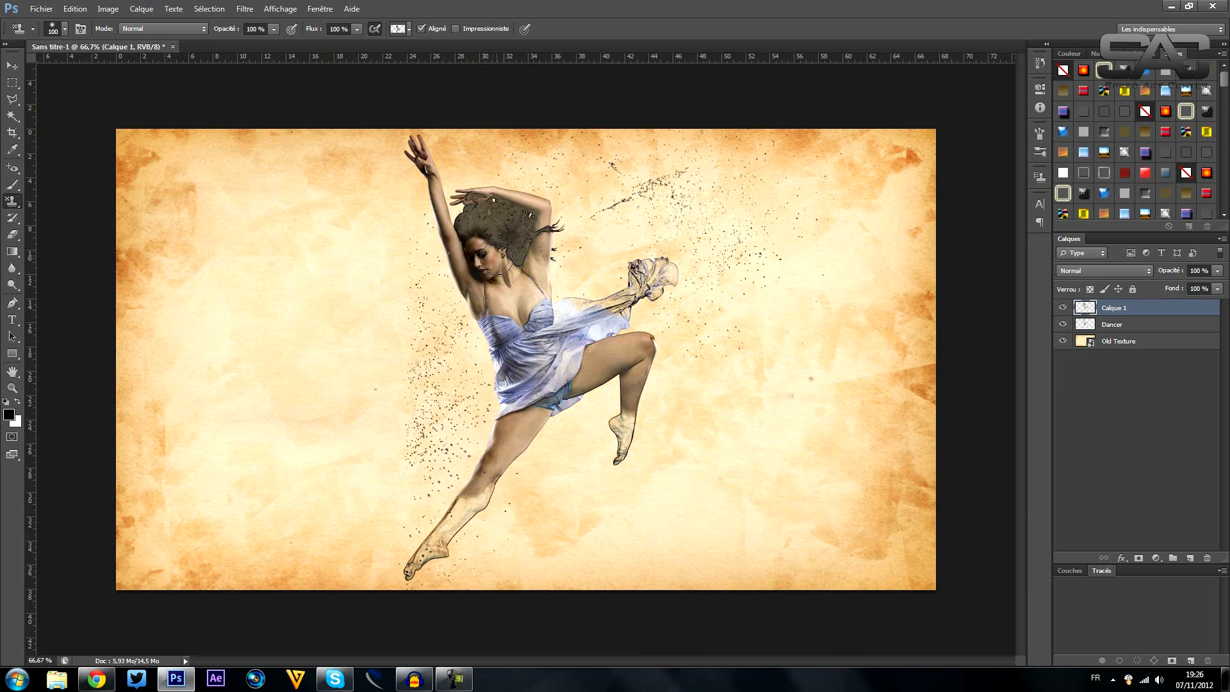
{"action": "mouse_move", "coordinate": [471, 251]}
{"action": "left_mouse_down"}
{"action": "mouse_move", "coordinate": [505, 203]}
{"action": "mouse_move", "coordinate": [473, 224]}
{"action": "mouse_move", "coordinate": [533, 220]}
{"action": "mouse_move", "coordinate": [485, 235]}
{"action": "mouse_move", "coordinate": [532, 235]}
{"action": "mouse_move", "coordinate": [509, 256]}
{"action": "mouse_move", "coordinate": [538, 261]}
{"action": "left_mouse_up"}
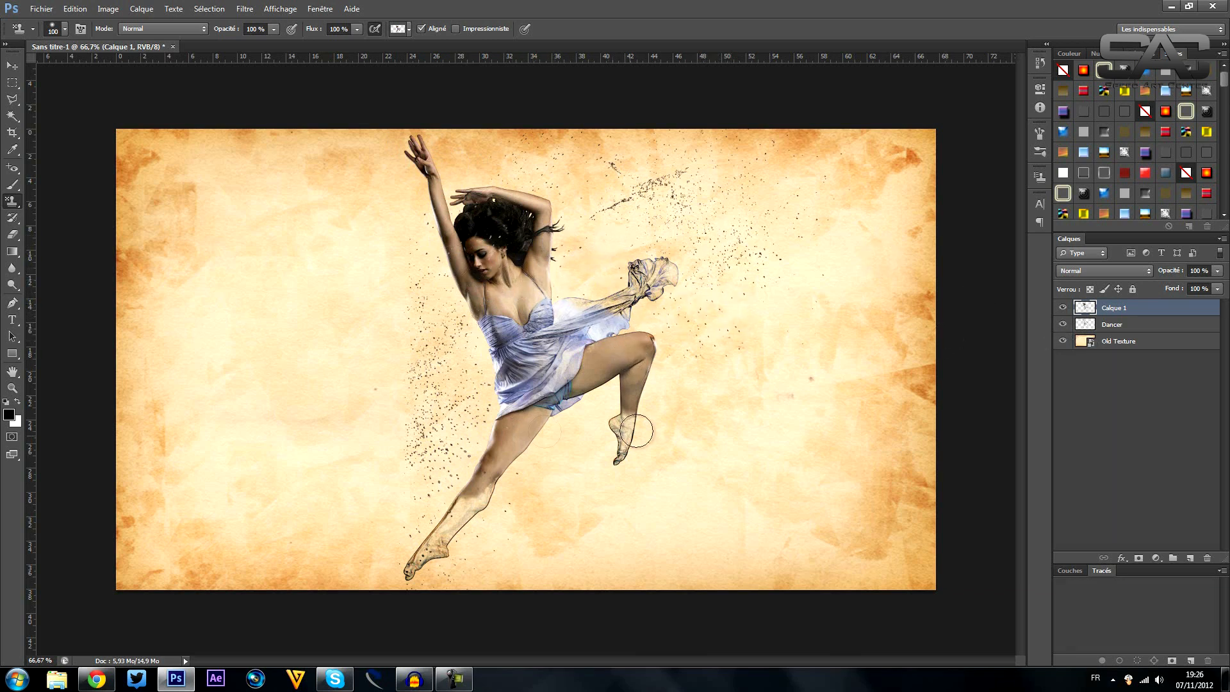
Add an empty layer directly above the Dancer layer.
{"action": "key", "text": "ctrl+1"}
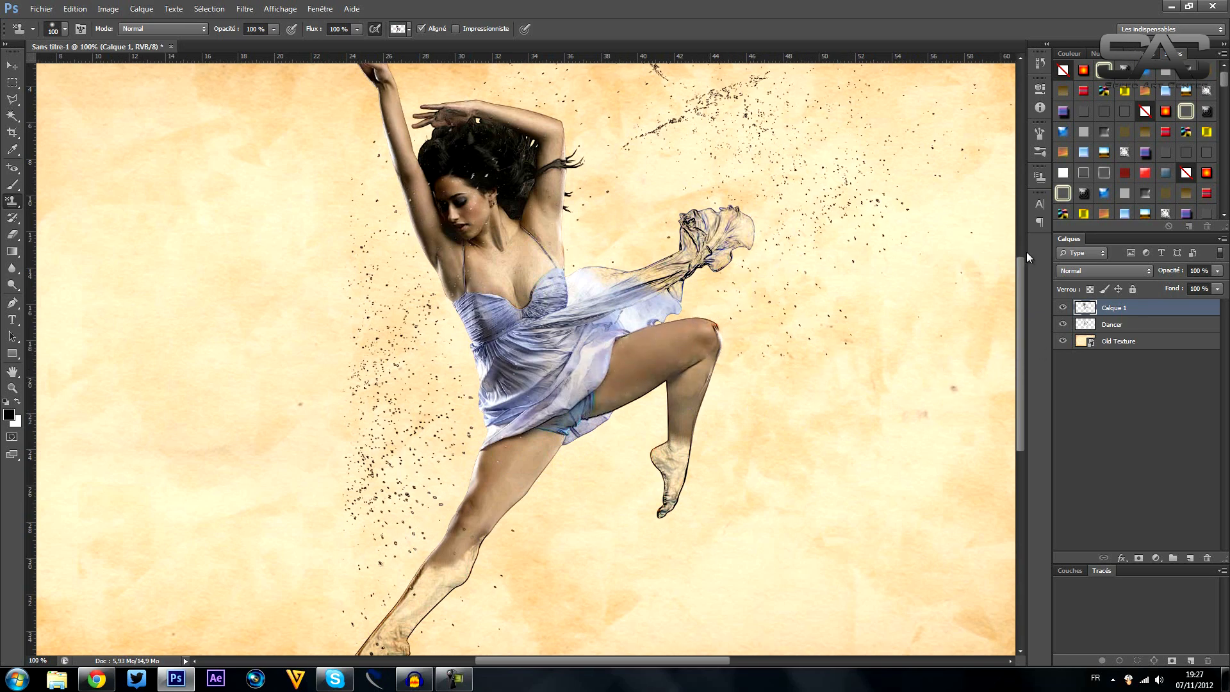
{"action": "left_click_drag", "start_coordinate": [1018, 268], "coordinate": [1013, 292]}
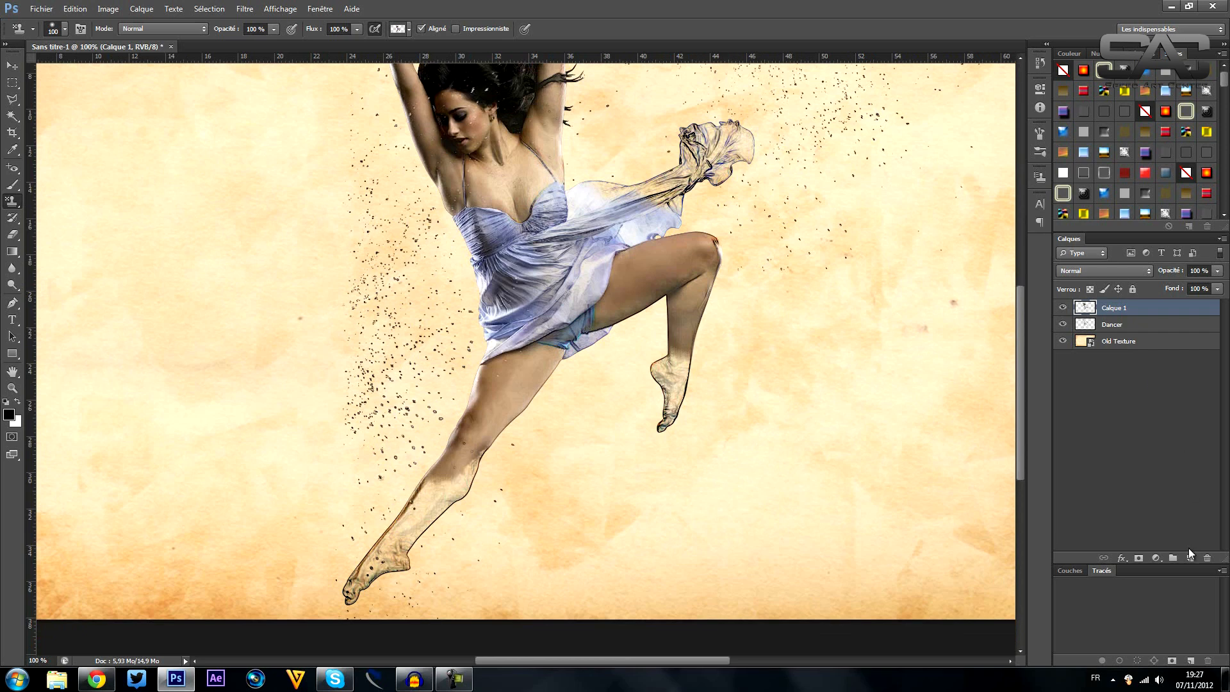
{"action": "left_click", "coordinate": [1125, 328]}
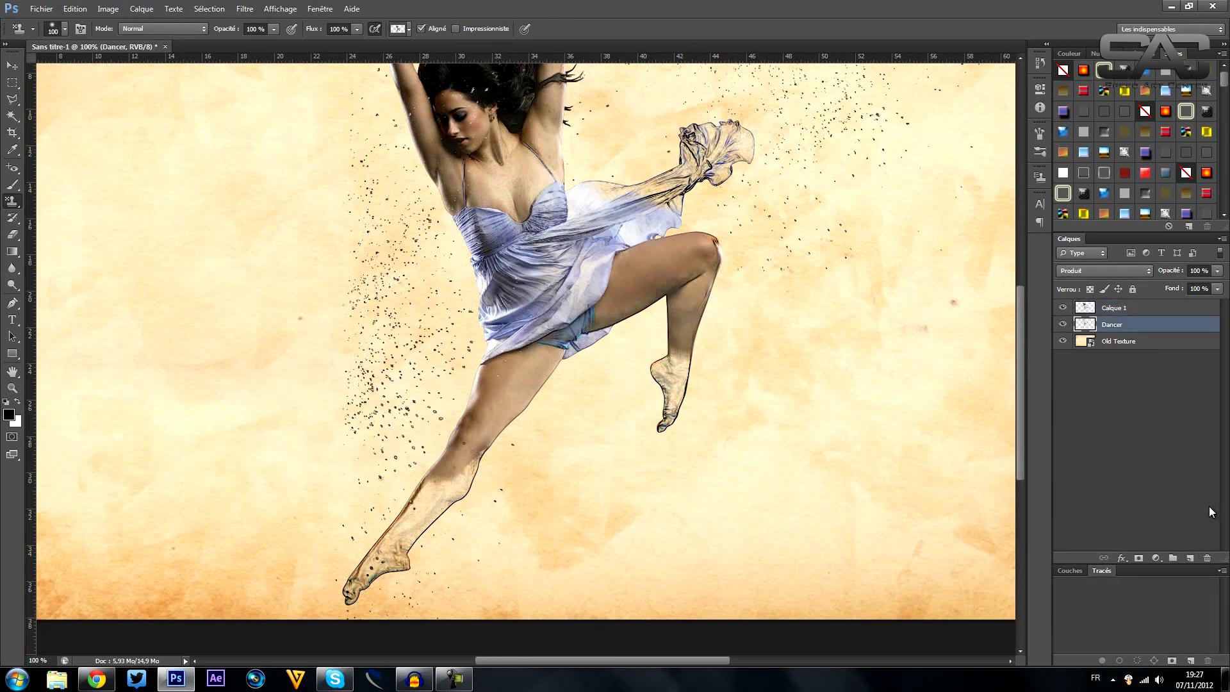
{"action": "left_click", "coordinate": [1190, 559]}
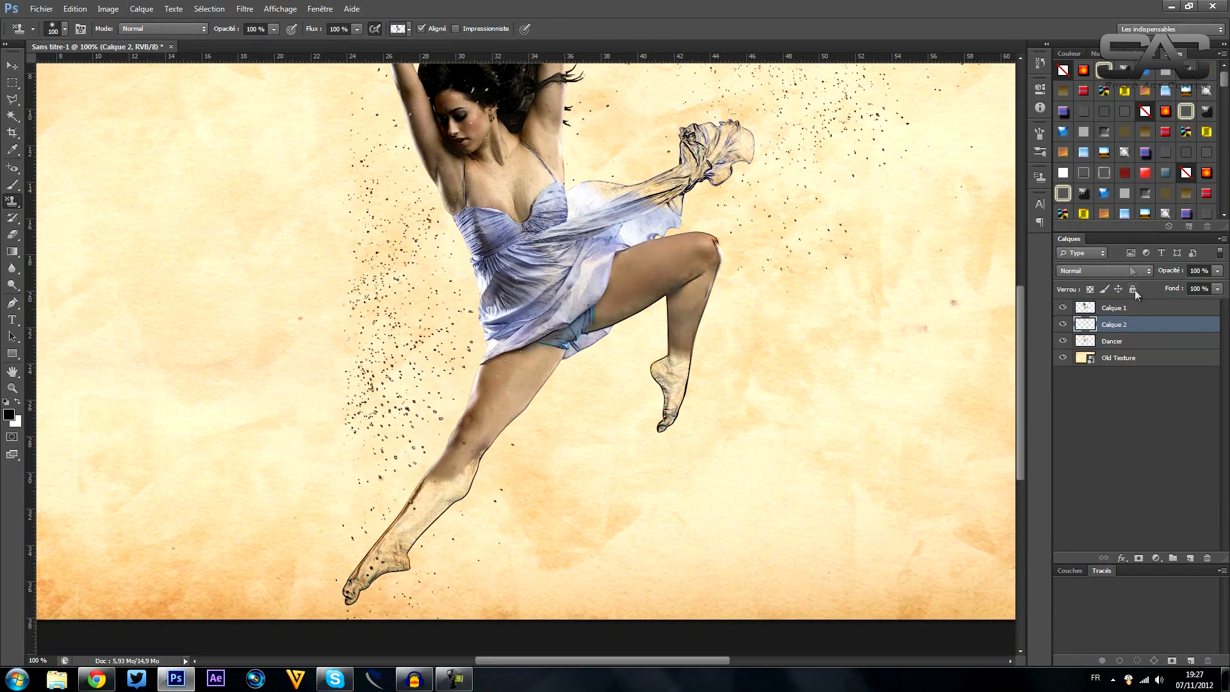
{"action": "left_click", "coordinate": [1099, 270]}
{"action": "left_click", "coordinate": [1178, 397]}
Set the blending mode of the Calque 1 layer to Lumière crue.
{"action": "left_click", "coordinate": [1127, 310]}
{"action": "left_click", "coordinate": [1092, 270]}
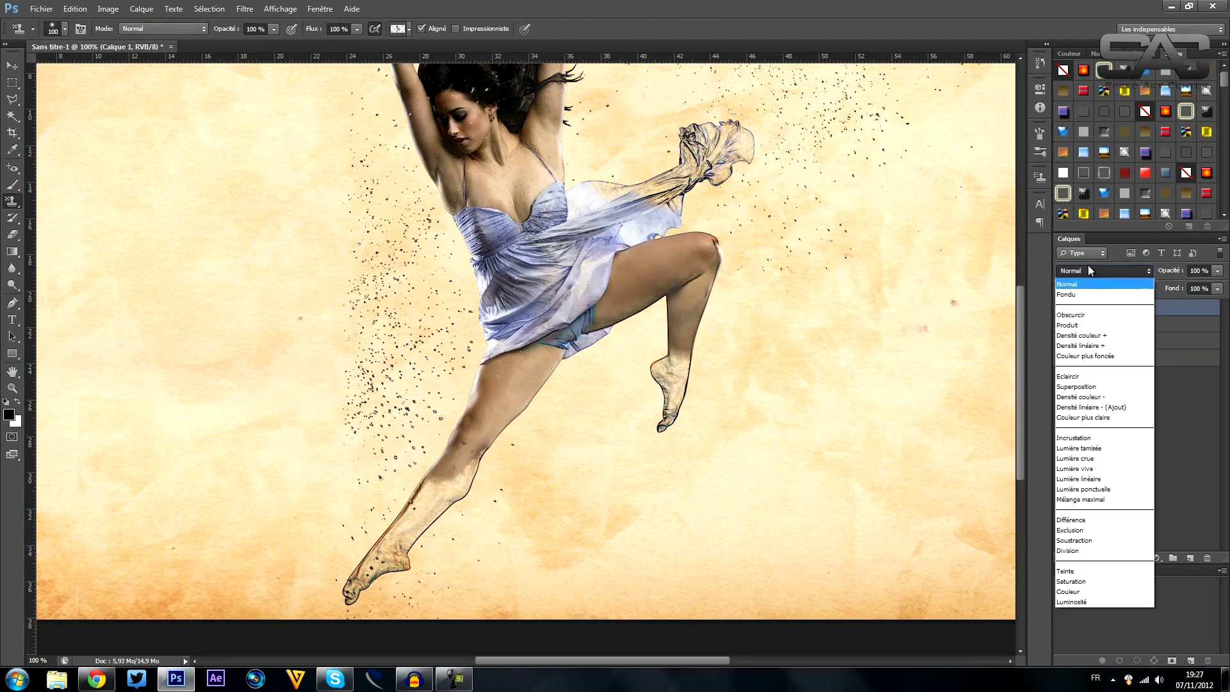
{"action": "left_click", "coordinate": [1096, 458]}
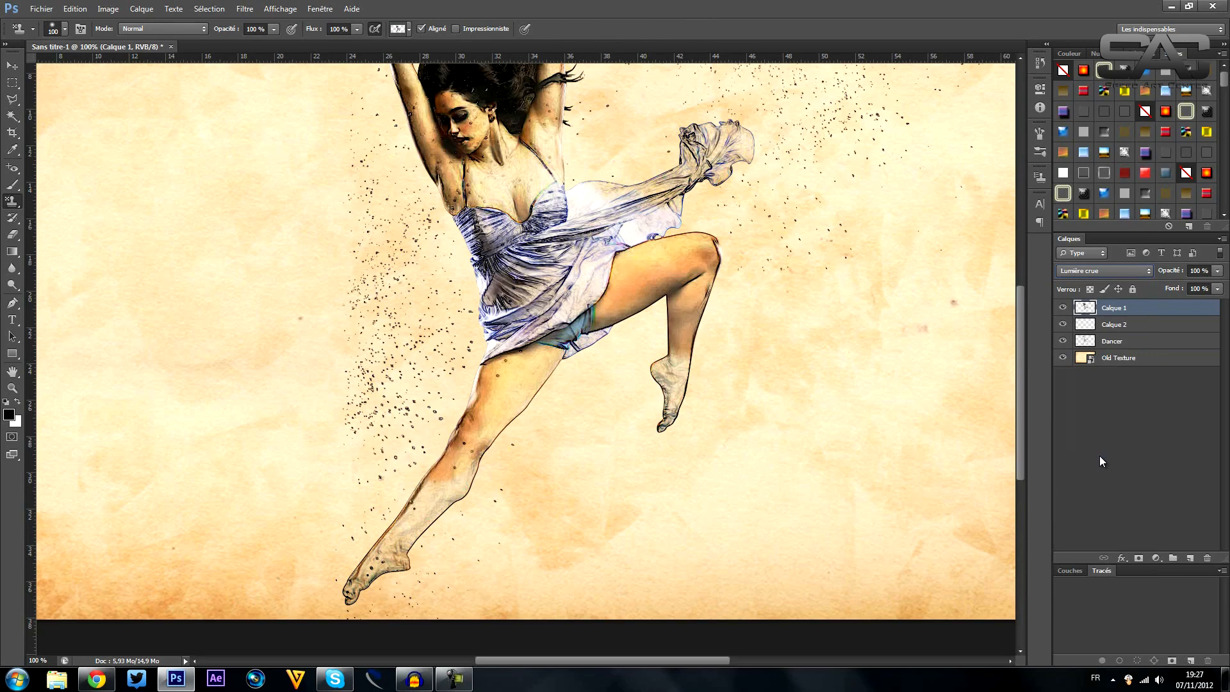
{"action": "left_click_drag", "start_coordinate": [1021, 412], "coordinate": [1021, 373]}
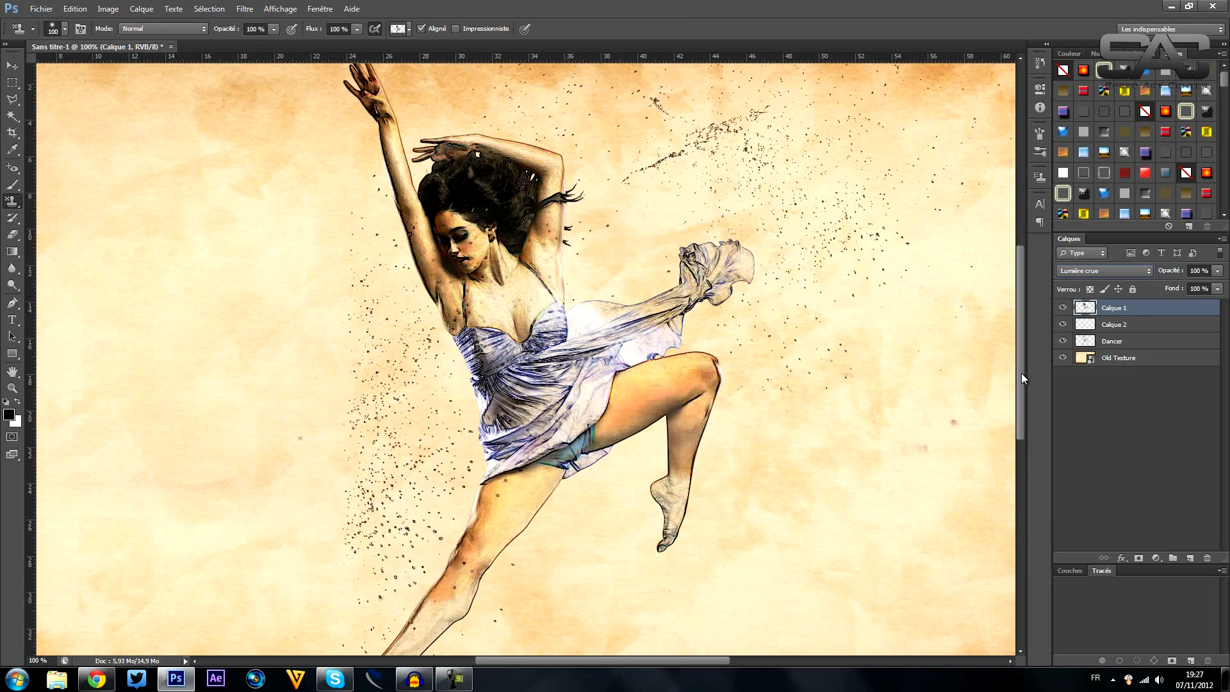
Delete the empty Calque 2 layer.
{"action": "left_click", "coordinate": [1127, 324]}
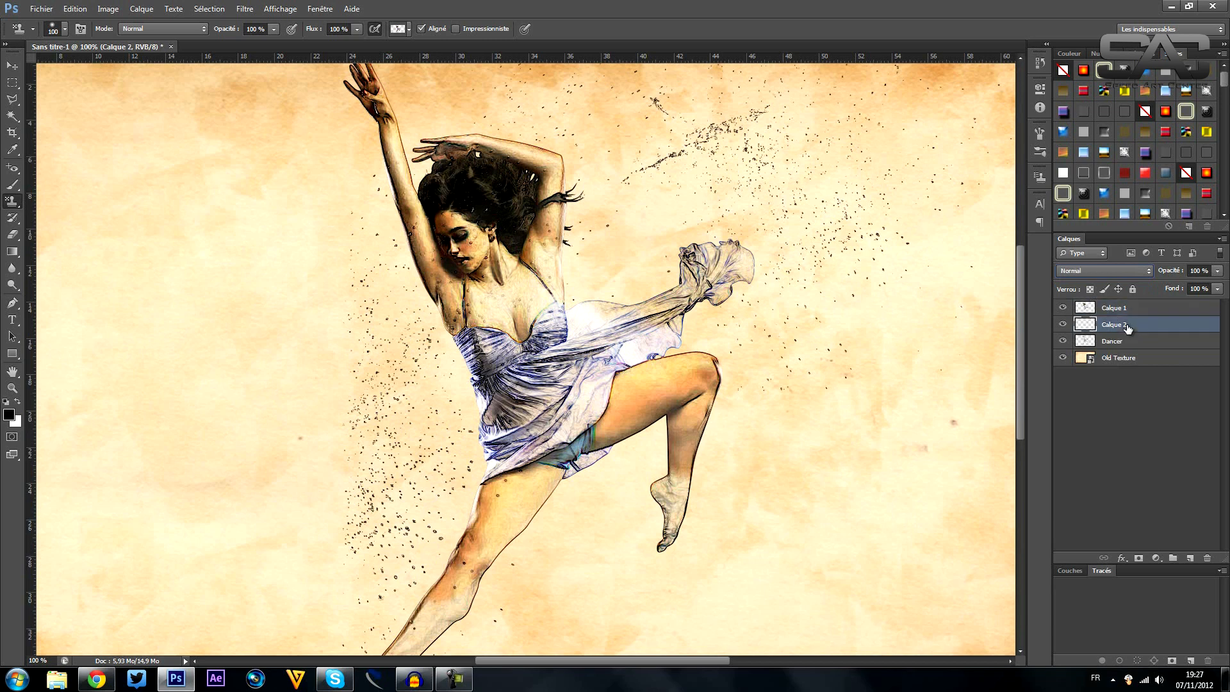
{"action": "right_click", "coordinate": [1116, 316]}
{"action": "left_click", "coordinate": [1033, 279]}
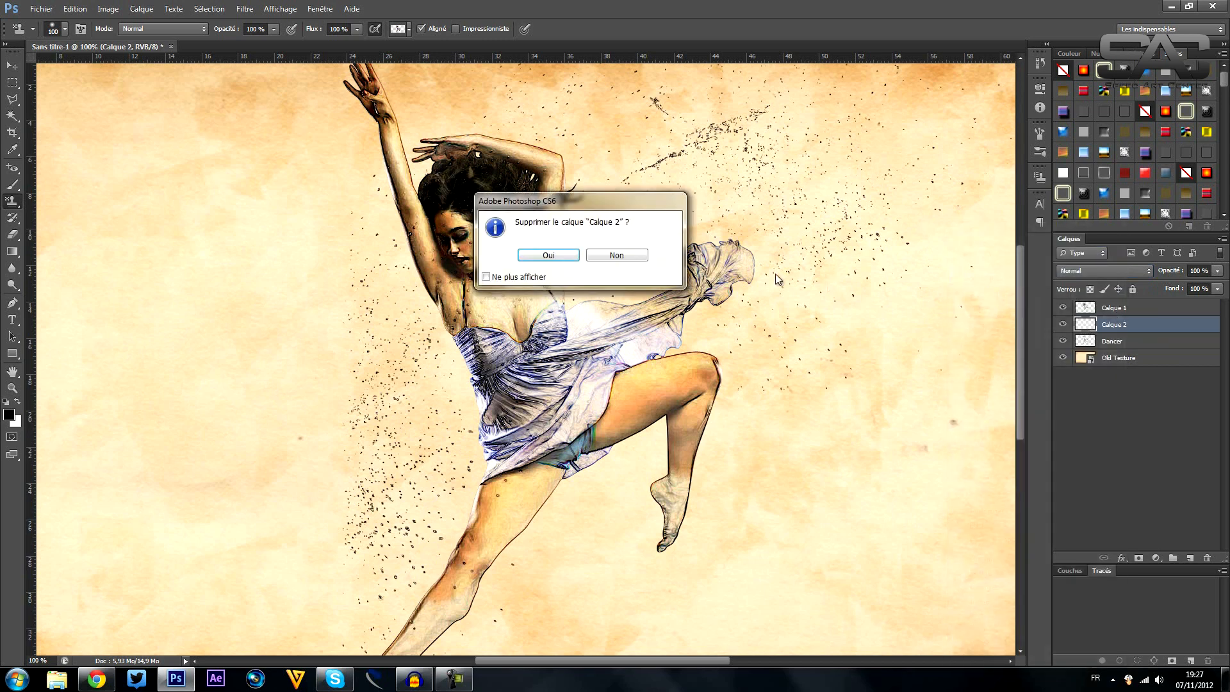
{"action": "left_click", "coordinate": [557, 253]}
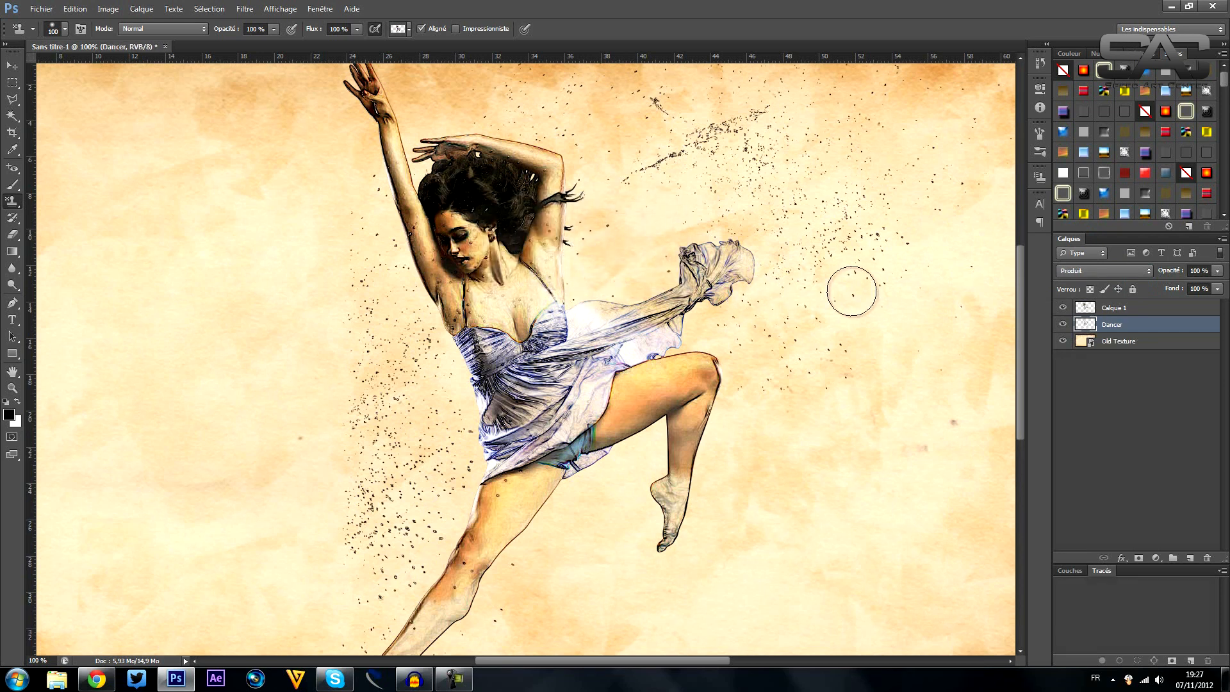
Paint more of the pattern over the dancer's neckline and bent leg on the Calque 1 layer.
{"action": "left_click", "coordinate": [1112, 312]}
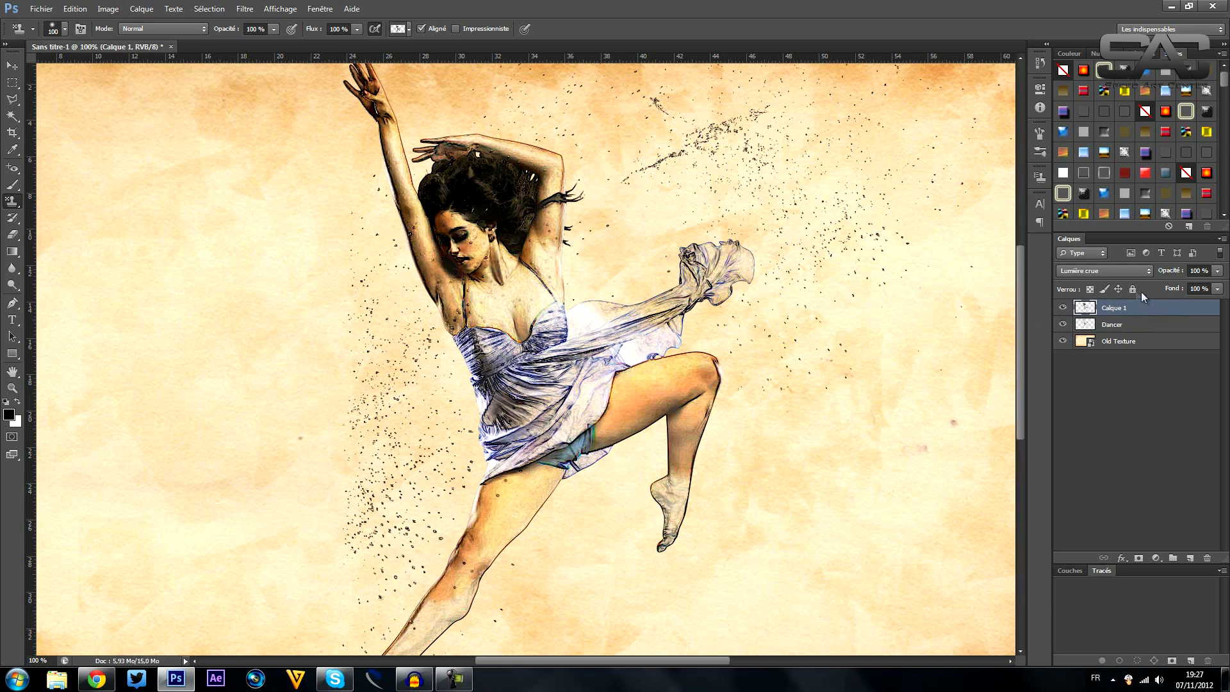
{"action": "left_click", "coordinate": [1098, 274]}
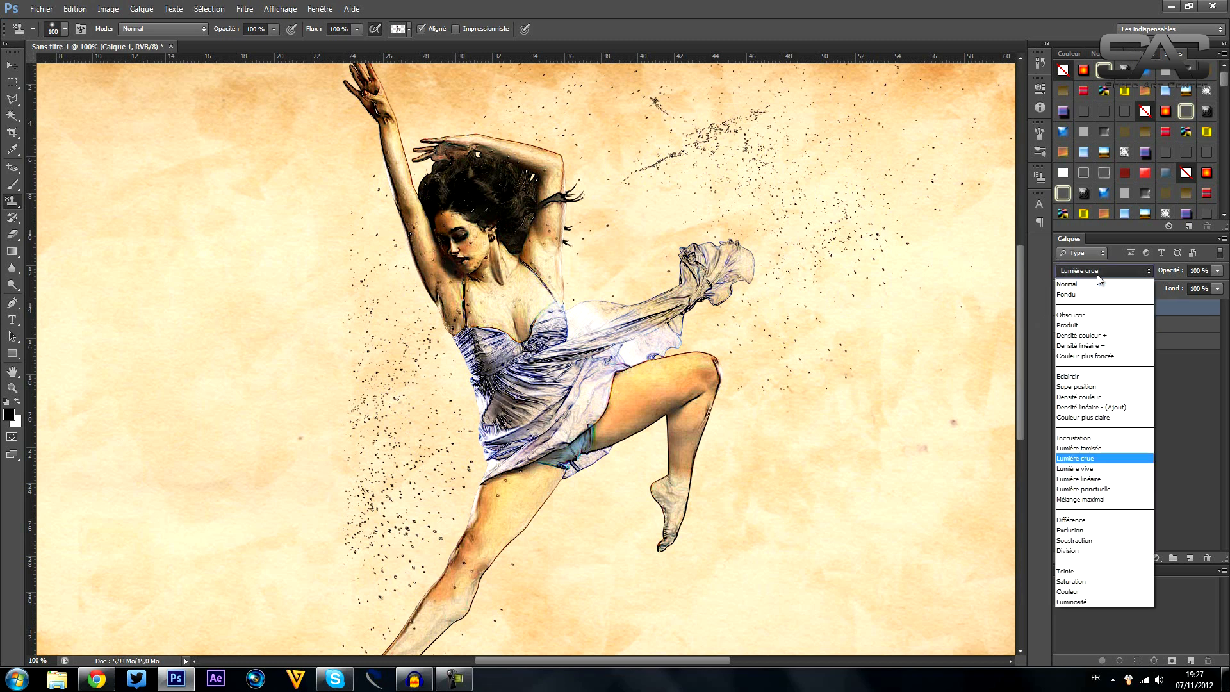
{"action": "left_click", "coordinate": [1097, 466]}
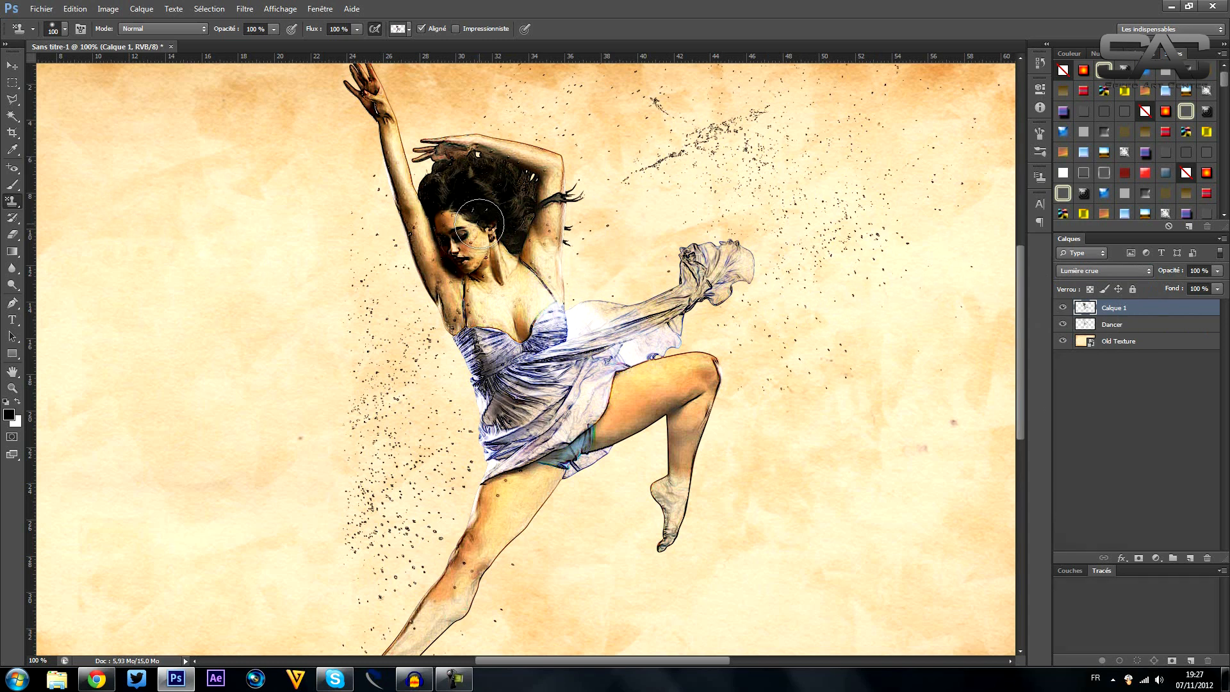
{"action": "mouse_move", "coordinate": [641, 398]}
{"action": "left_mouse_down"}
{"action": "mouse_move", "coordinate": [672, 392]}
{"action": "mouse_move", "coordinate": [720, 410]}
{"action": "mouse_move", "coordinate": [679, 448]}
{"action": "mouse_move", "coordinate": [680, 431]}
{"action": "left_mouse_up"}
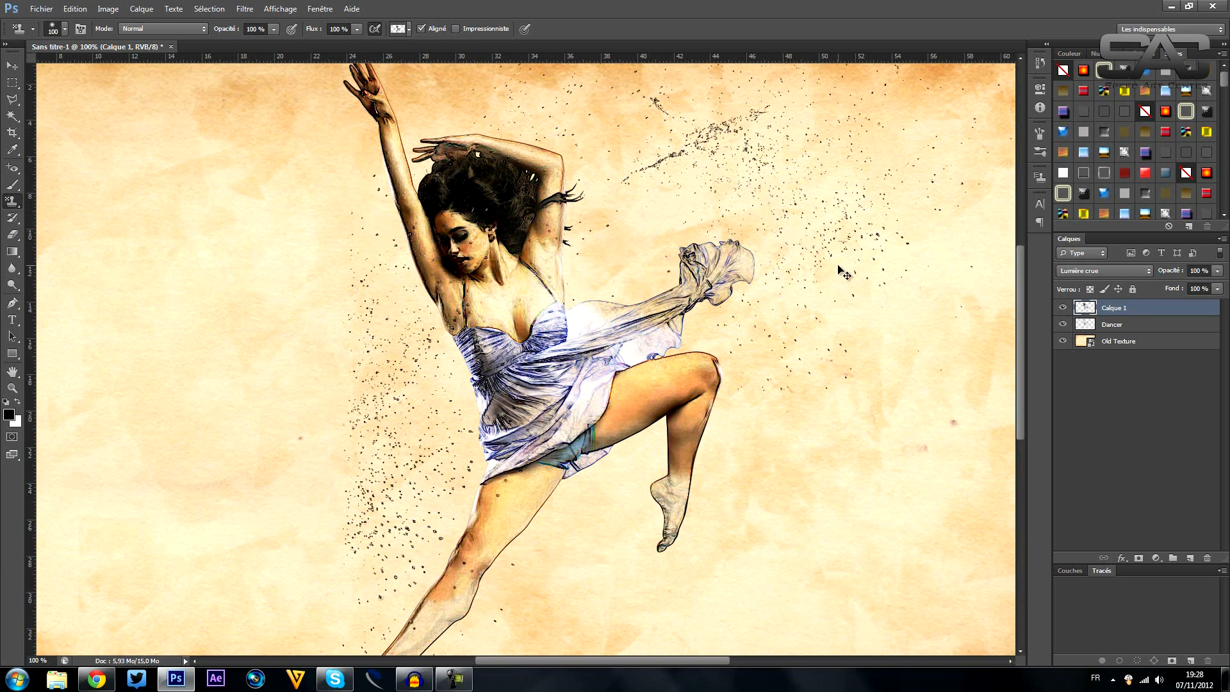
{"action": "key", "text": "ctrl+minus"}
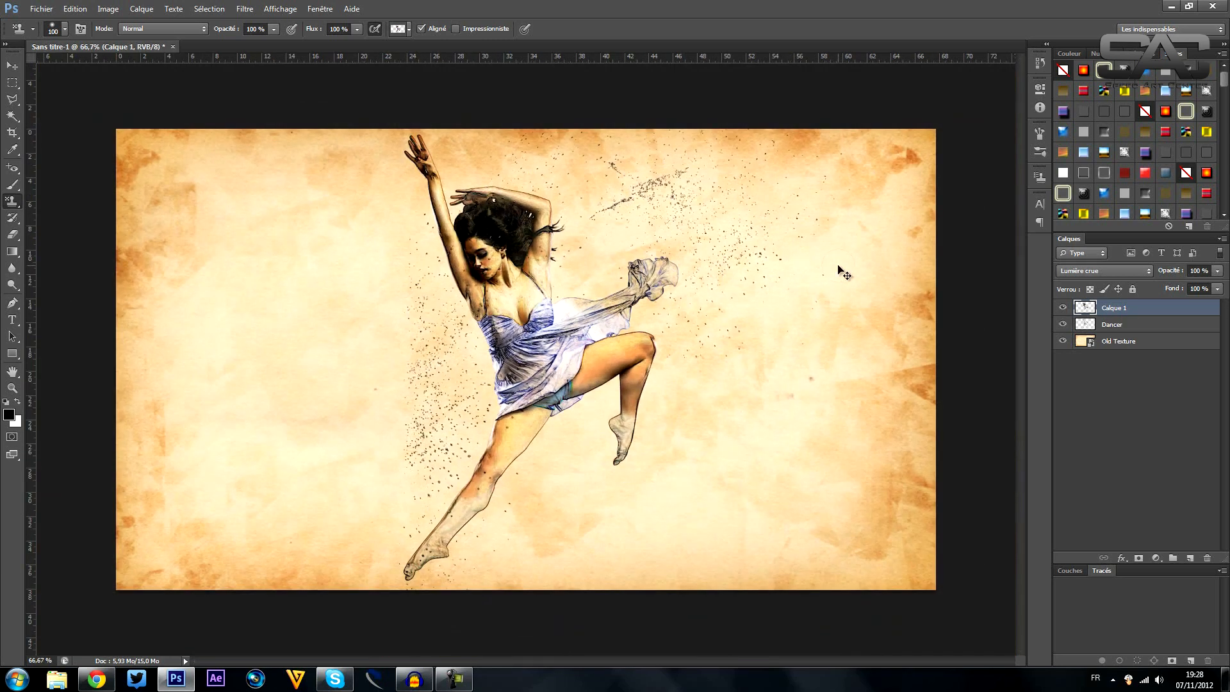
{"action": "key", "text": "ctrl+plus"}
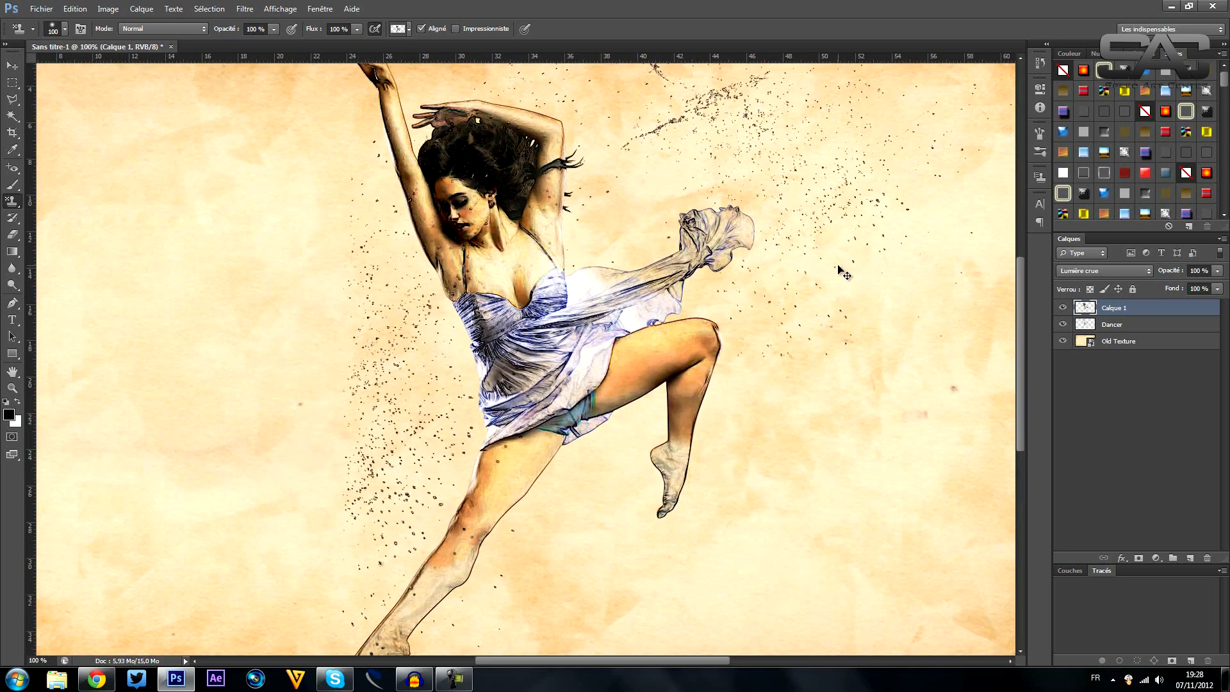
{"action": "key", "text": "ctrl+minus"}
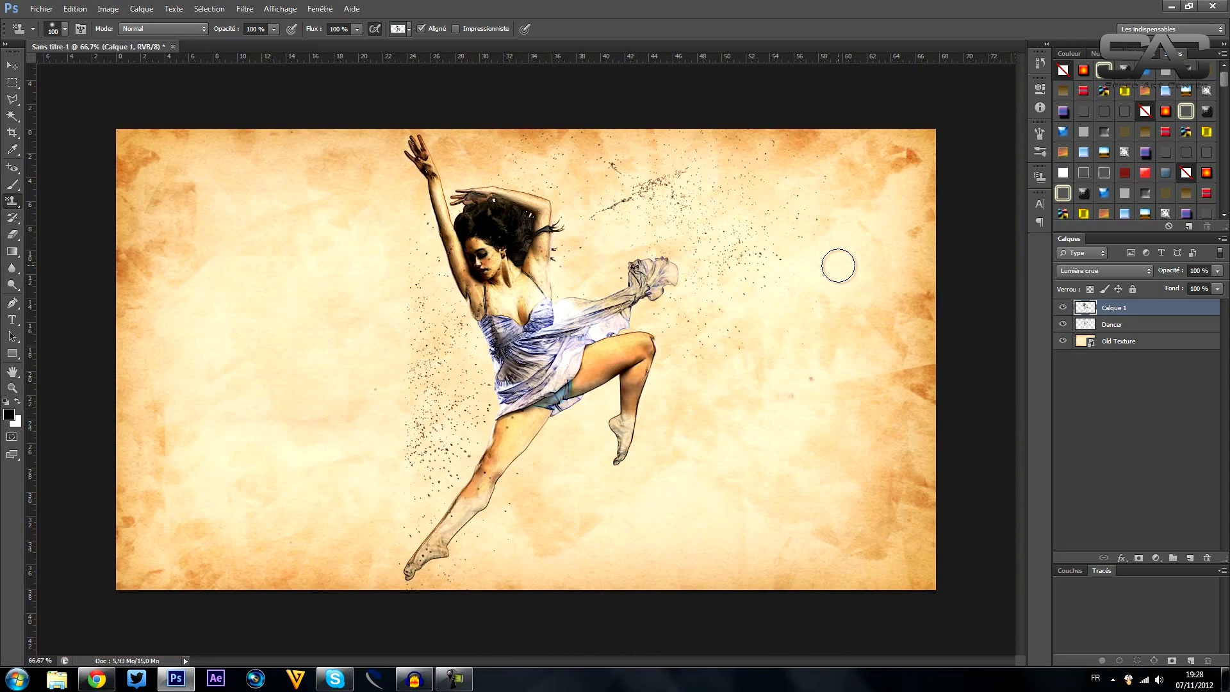
Compare Calque 1 in blending modes such as Normal, Produit and Couleur plus foncée, and set it to Lumière linéaire.
{"action": "left_click", "coordinate": [1067, 274]}
{"action": "left_click", "coordinate": [1066, 274]}
{"action": "left_click", "coordinate": [1069, 281]}
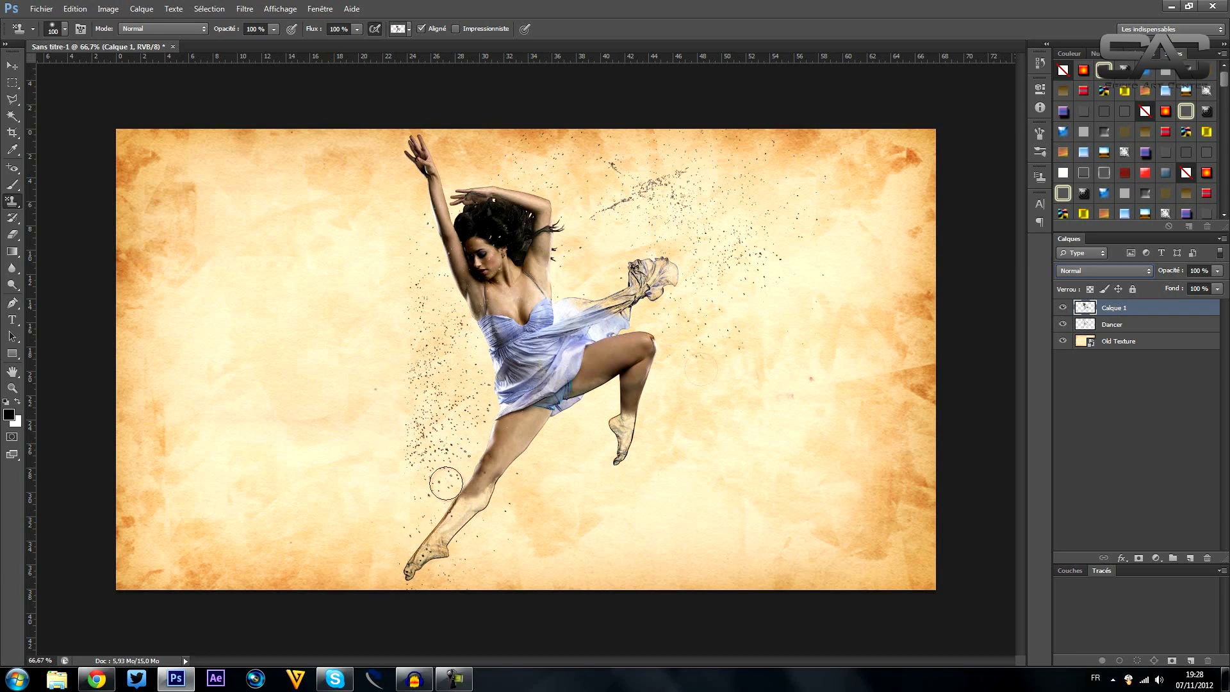
{"action": "left_click", "coordinate": [1093, 271]}
{"action": "left_click", "coordinate": [1082, 271]}
{"action": "scroll", "coordinate": [1083, 271], "scroll_direction": "down", "scroll_amount": 1}
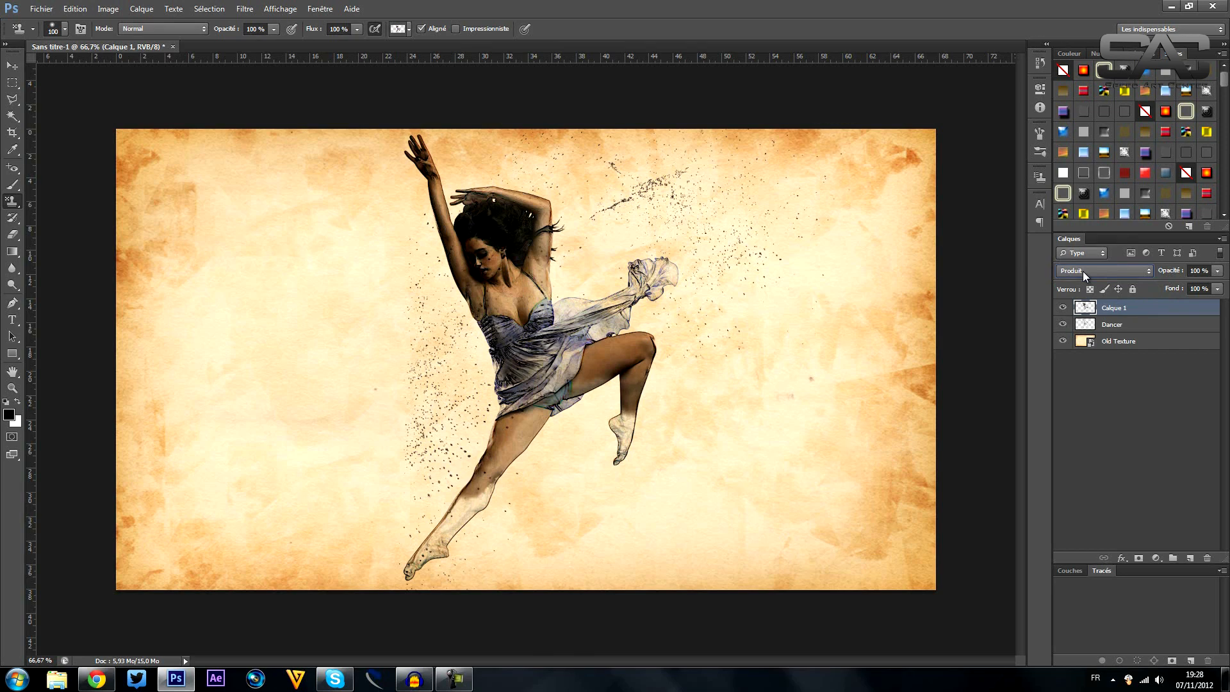
{"action": "key", "text": "ctrl+1"}
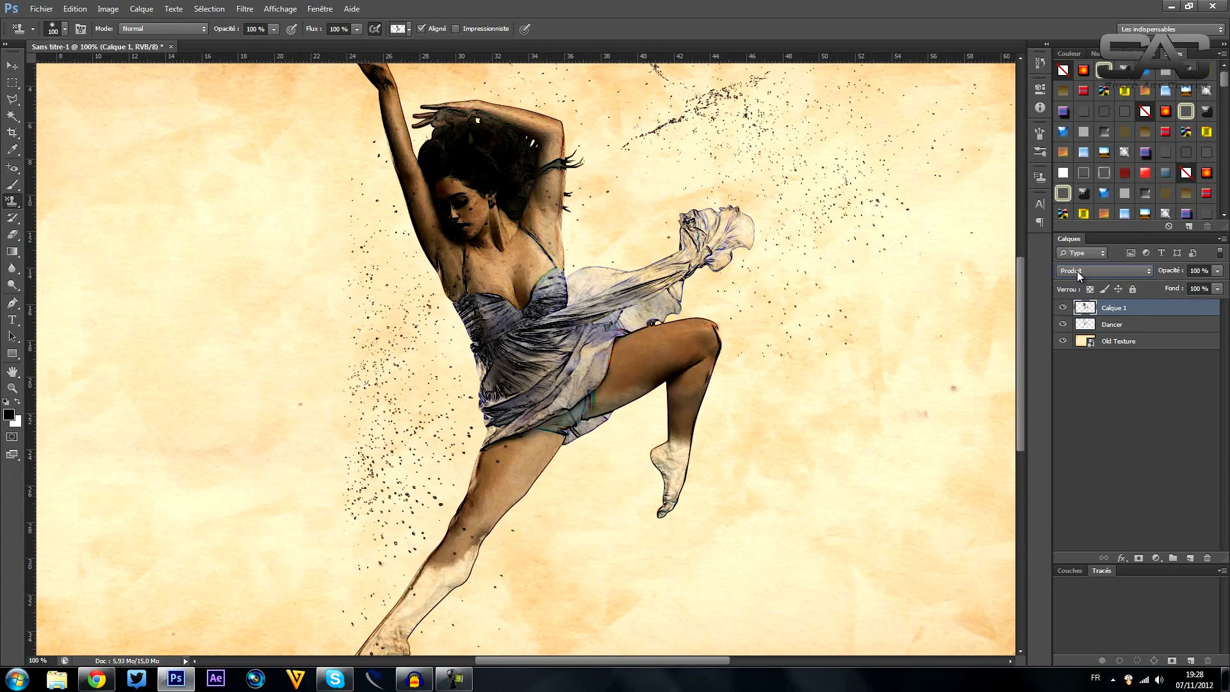
{"action": "scroll", "coordinate": [1077, 271], "scroll_direction": "down", "scroll_amount": 3}
{"action": "scroll", "coordinate": [1077, 271], "scroll_direction": "down", "scroll_amount": 4}
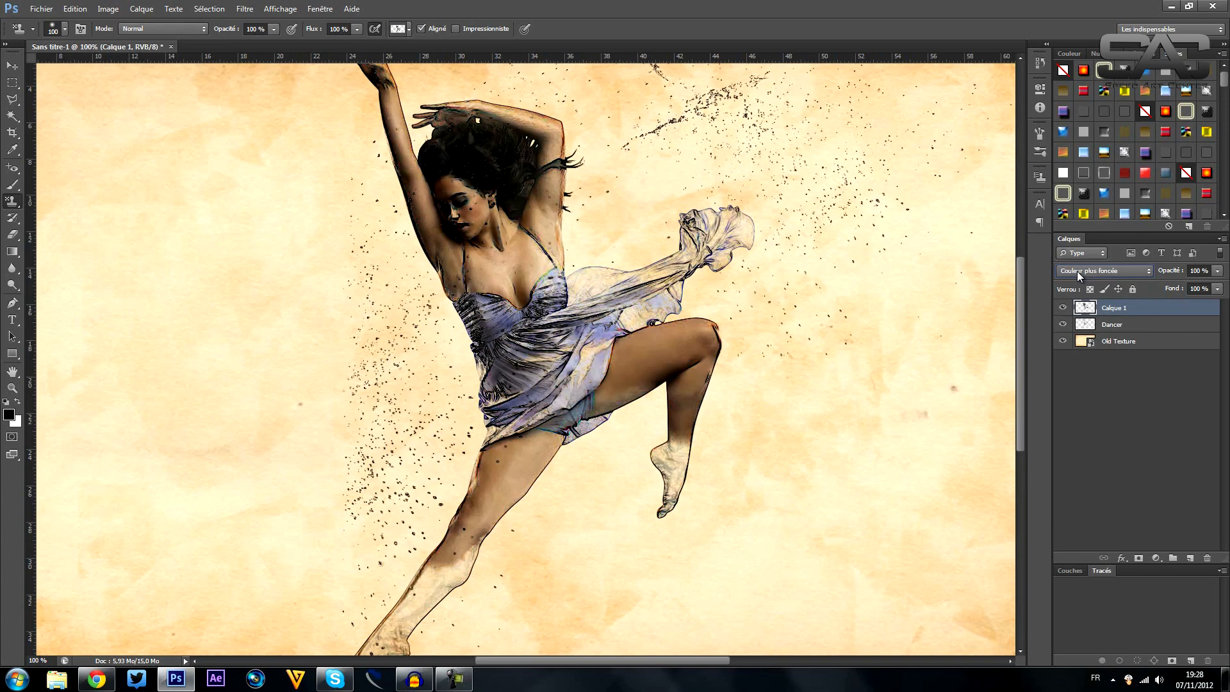
{"action": "scroll", "coordinate": [1078, 271], "scroll_direction": "down", "scroll_amount": 4}
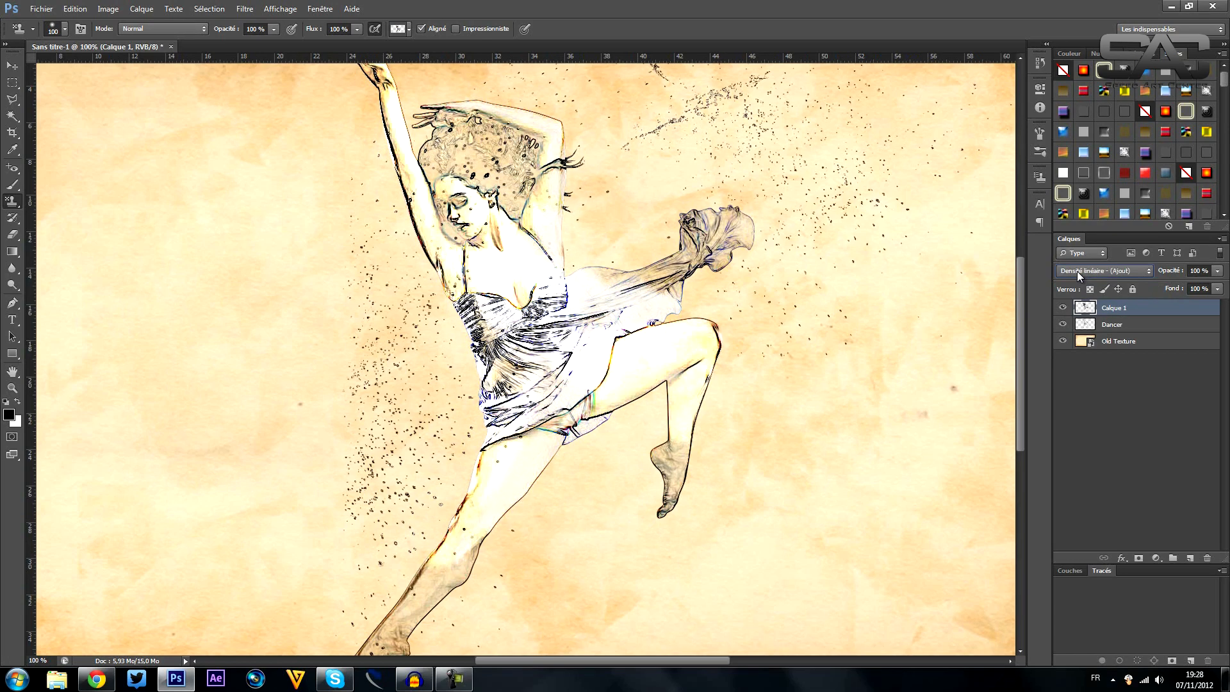
{"action": "scroll", "coordinate": [1077, 271], "scroll_direction": "down", "scroll_amount": 2}
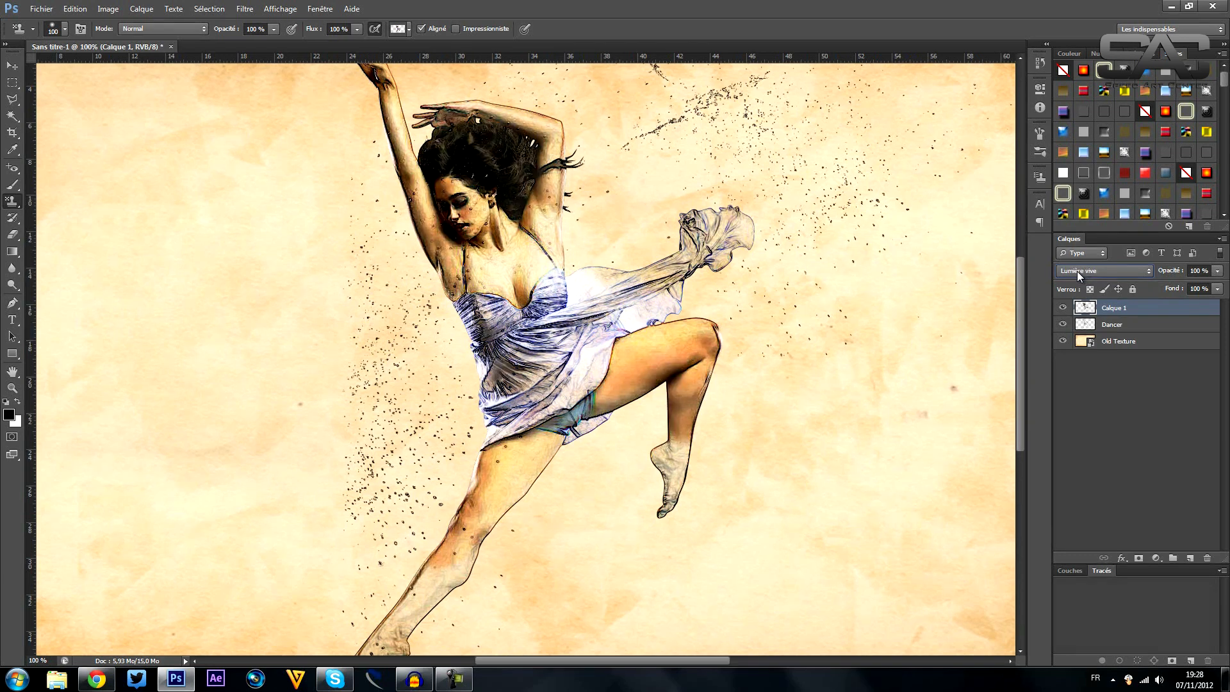
{"action": "scroll", "coordinate": [1077, 271], "scroll_direction": "down", "scroll_amount": 1}
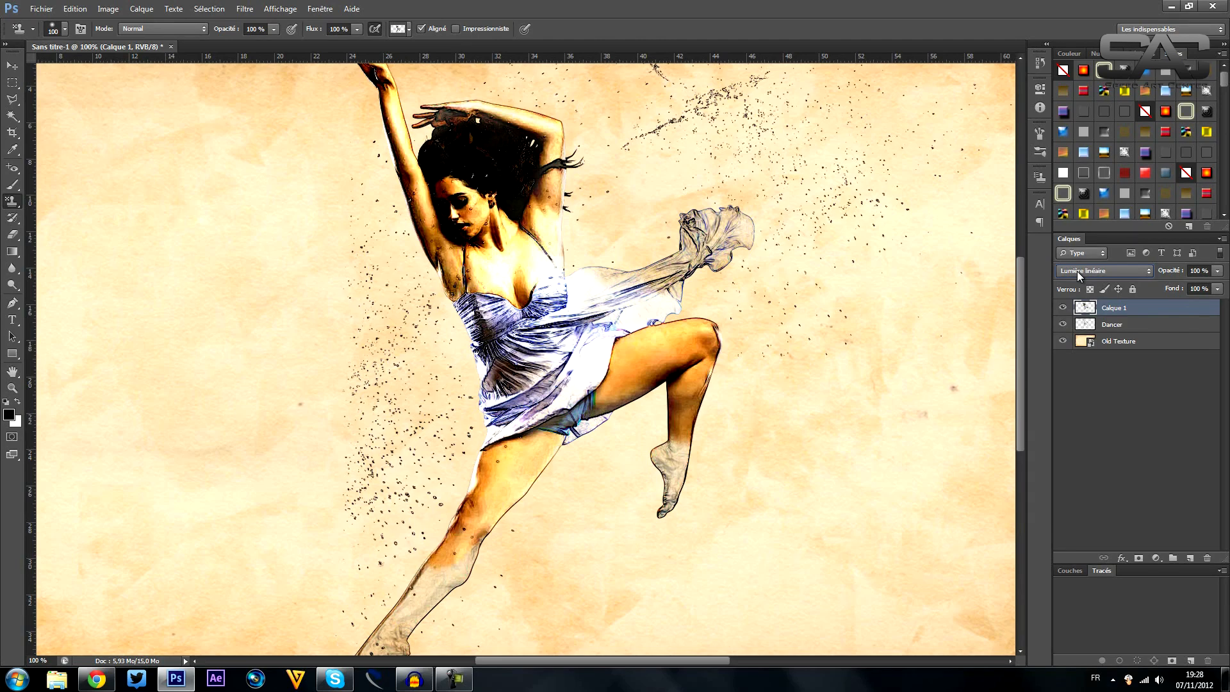
Compare Calque 1 in blending modes such as Exclusion, Luminosité and Couleur plus claire, and set it to Lumière crue.
{"action": "scroll", "coordinate": [1077, 270], "scroll_direction": "down", "scroll_amount": 6}
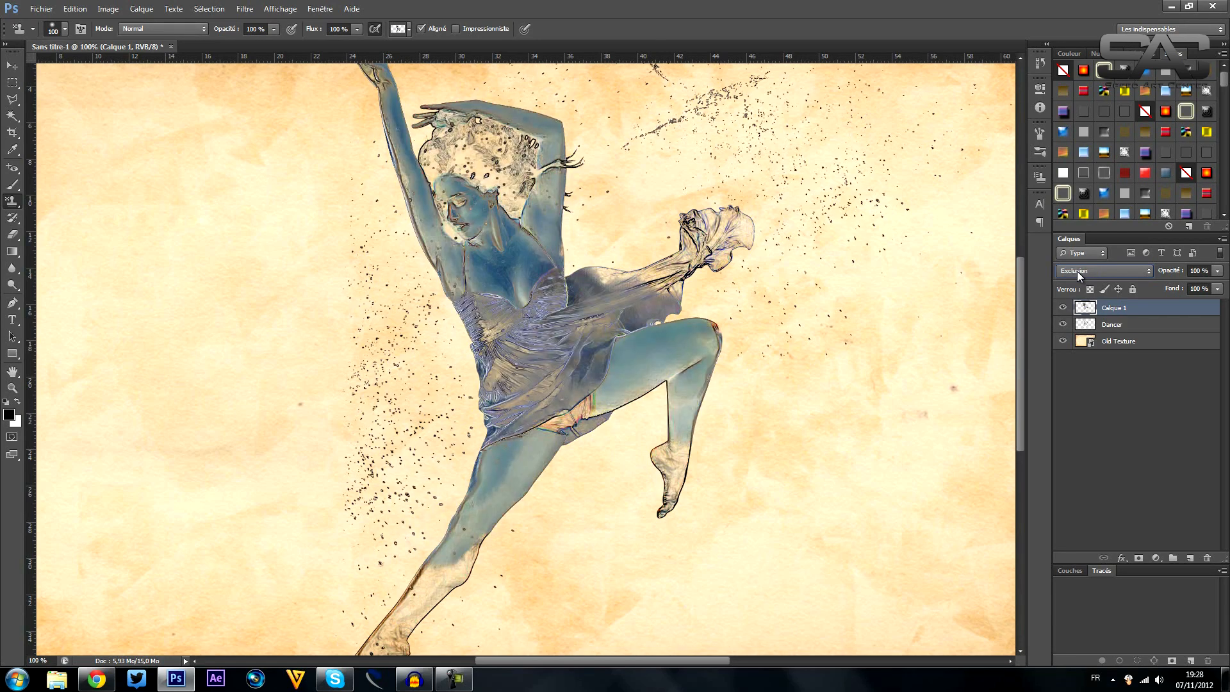
{"action": "scroll", "coordinate": [1077, 271], "scroll_direction": "down", "scroll_amount": 4}
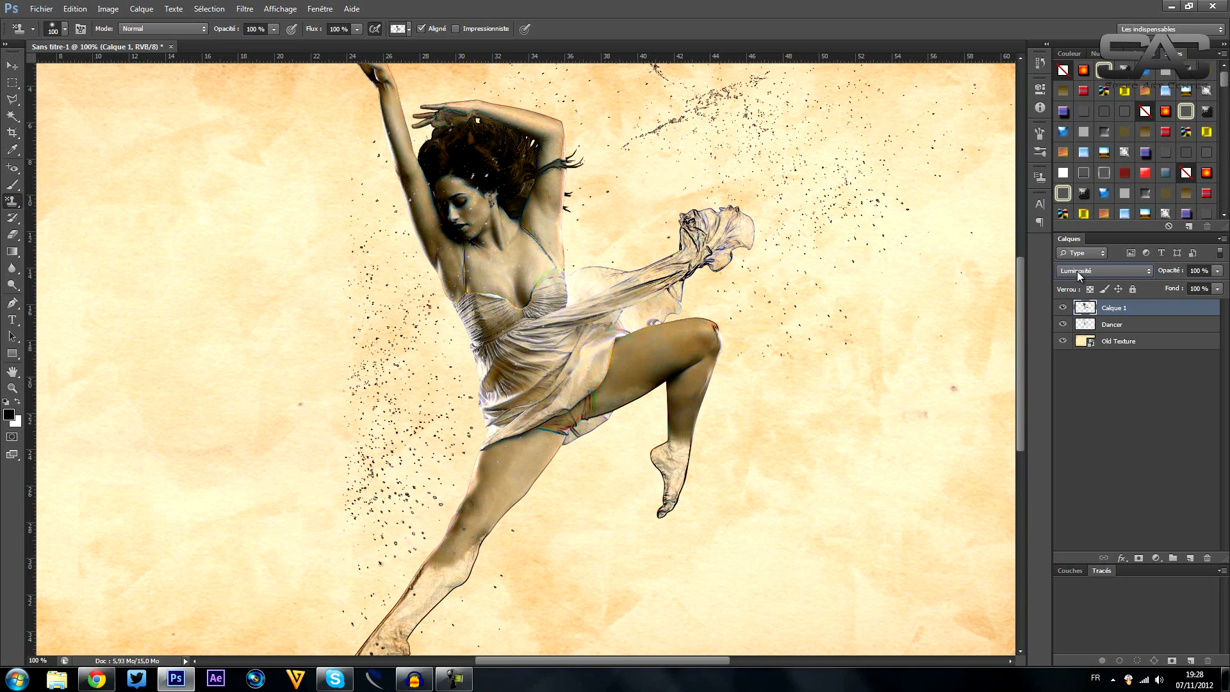
{"action": "scroll", "coordinate": [1078, 271], "scroll_direction": "up", "scroll_amount": 1}
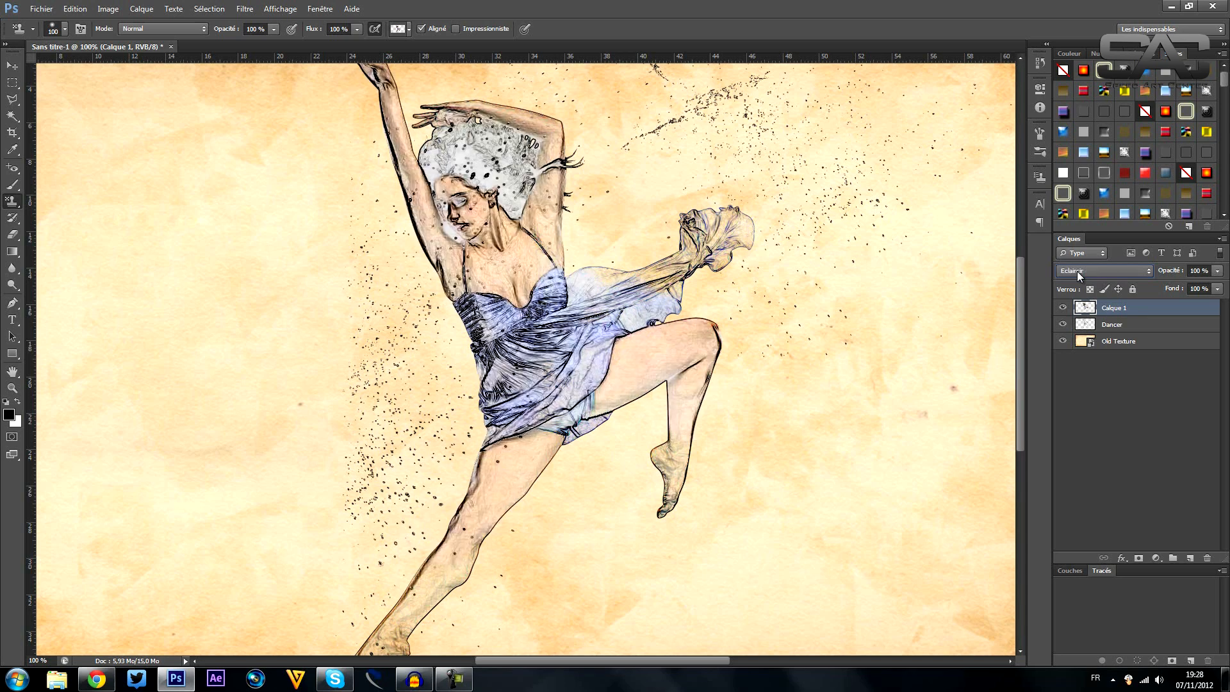
{"action": "scroll", "coordinate": [1077, 271], "scroll_direction": "up", "scroll_amount": 1}
{"action": "scroll", "coordinate": [1078, 271], "scroll_direction": "up", "scroll_amount": 5}
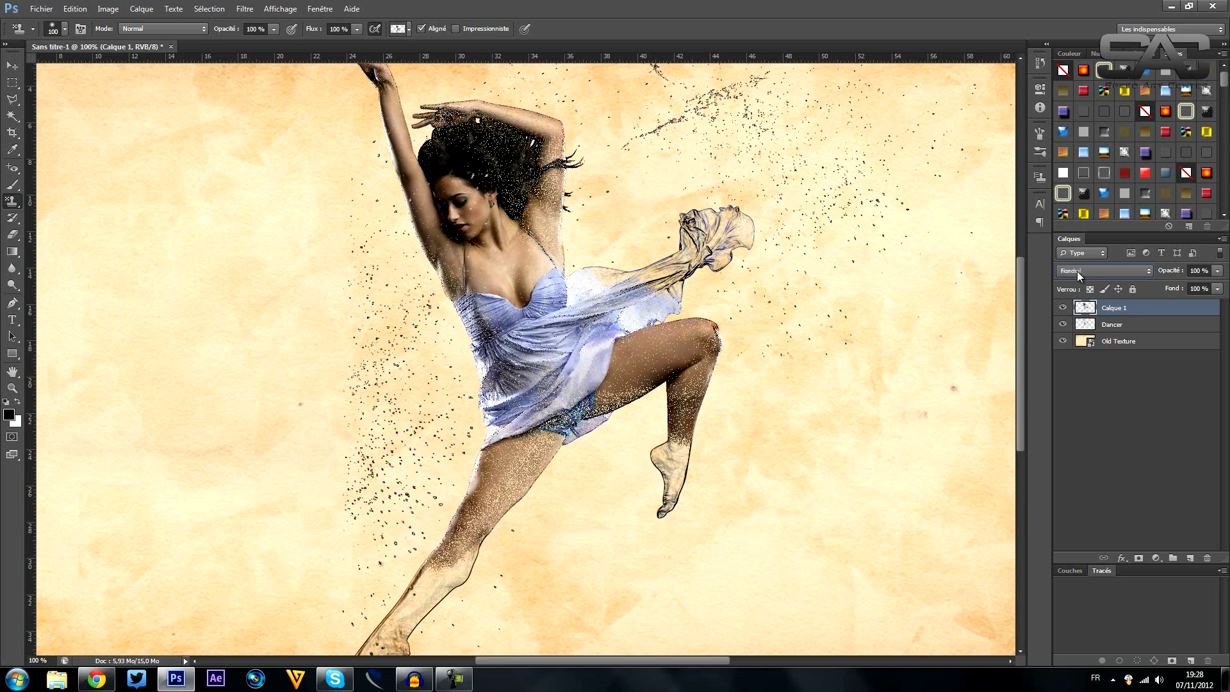
{"action": "scroll", "coordinate": [1077, 271], "scroll_direction": "down", "scroll_amount": 5}
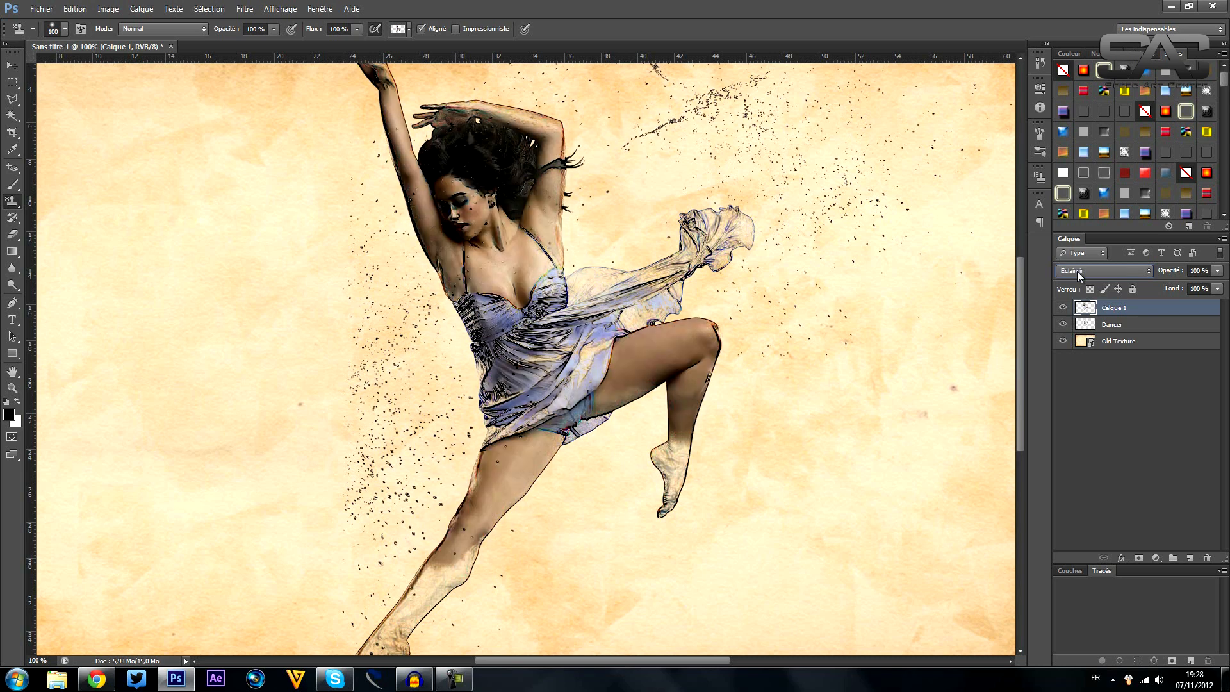
{"action": "scroll", "coordinate": [1078, 271], "scroll_direction": "down", "scroll_amount": 5}
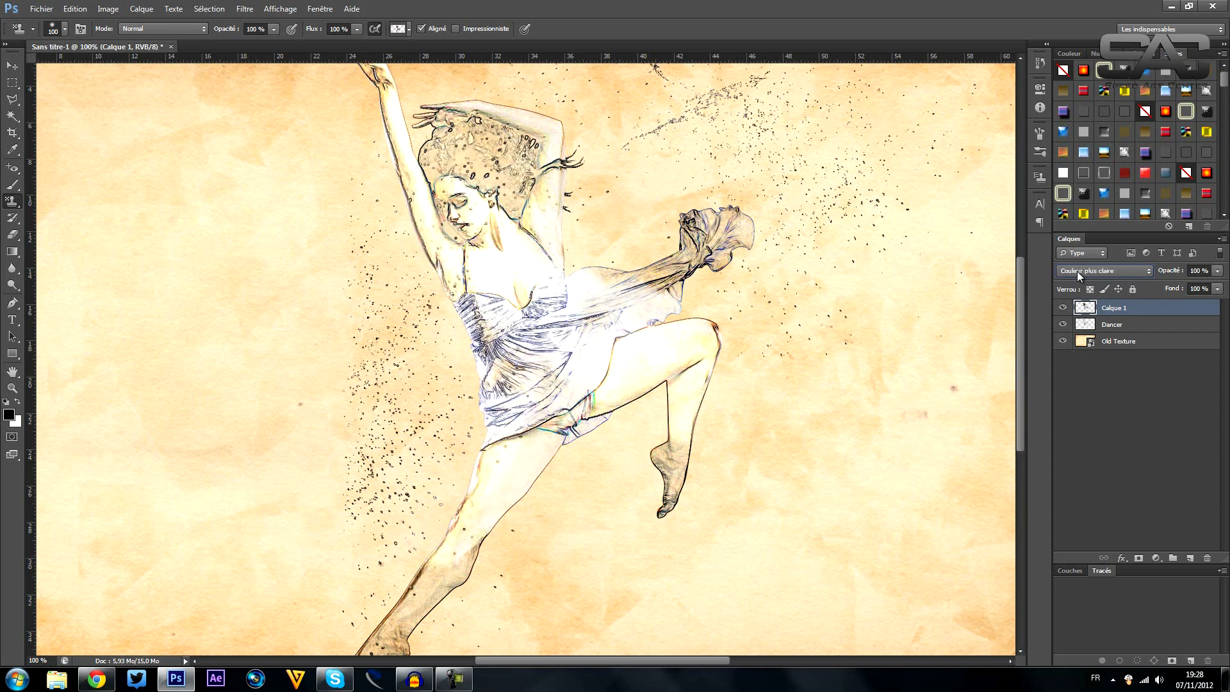
{"action": "scroll", "coordinate": [1077, 271], "scroll_direction": "down", "scroll_amount": 1}
{"action": "scroll", "coordinate": [1077, 271], "scroll_direction": "down", "scroll_amount": 1}
{"action": "scroll", "coordinate": [1077, 271], "scroll_direction": "down", "scroll_amount": 1}
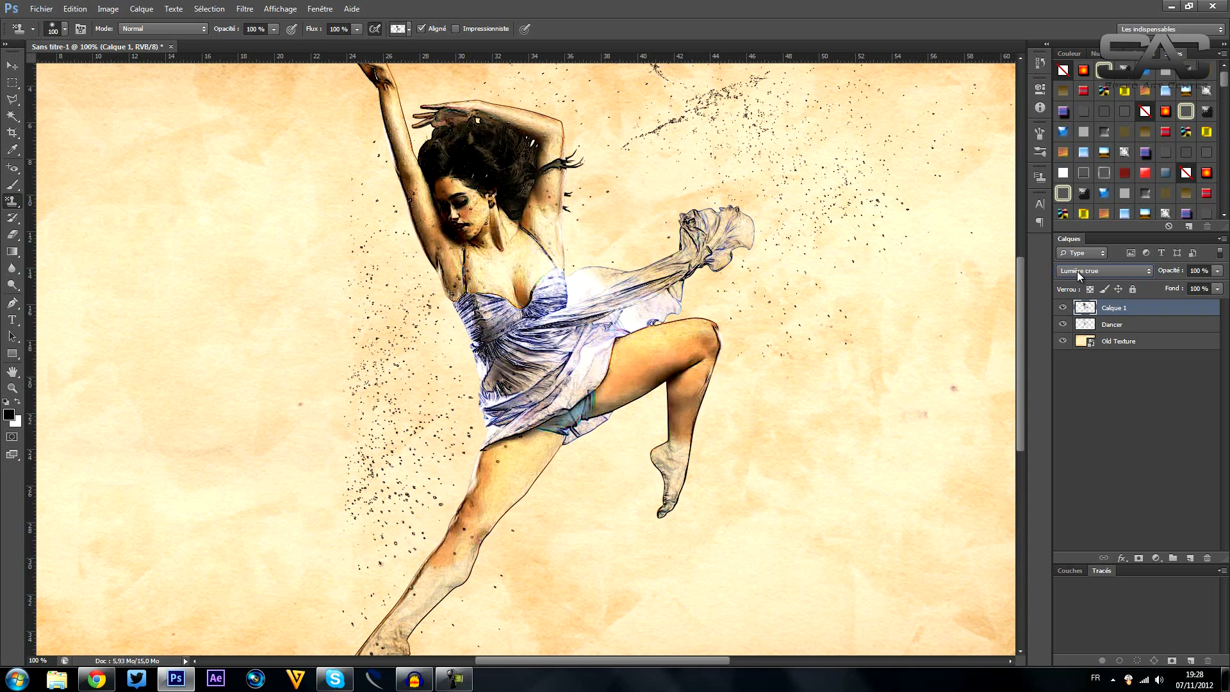
{"action": "key", "text": "ctrl+minus"}
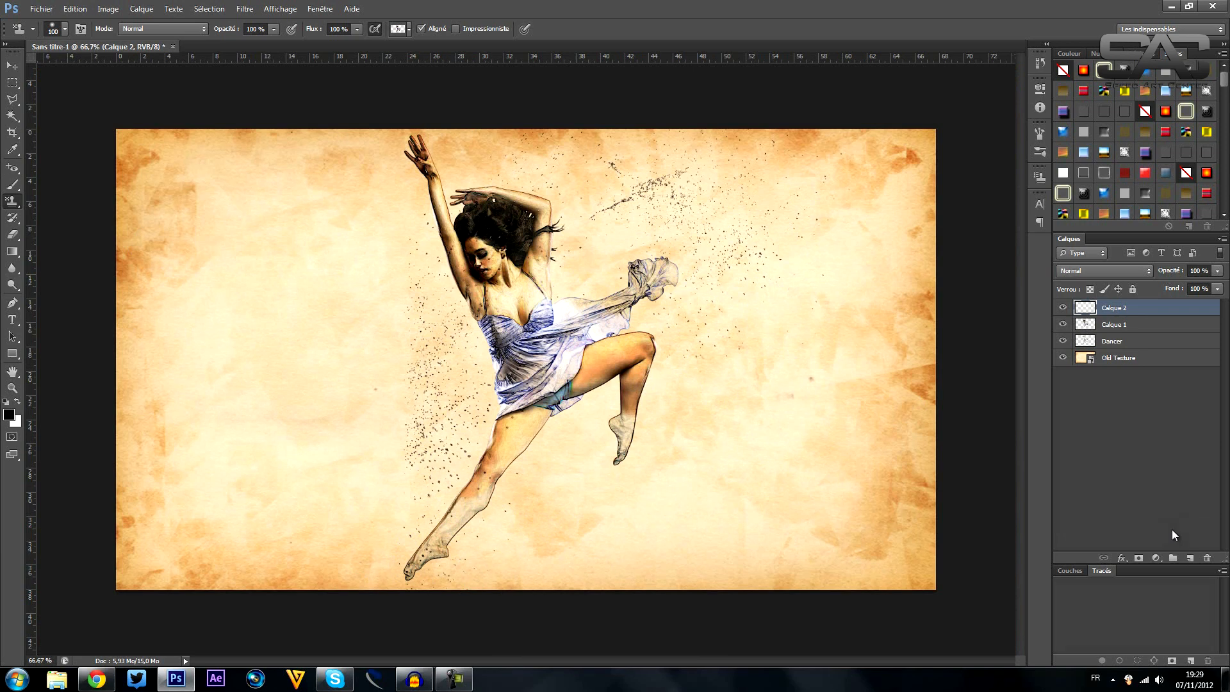
Open PPFacebook.png from the Creations folder in the Images library to view the example, and return to the Sans titre-1 document.
{"action": "left_click", "coordinate": [42, 10]}
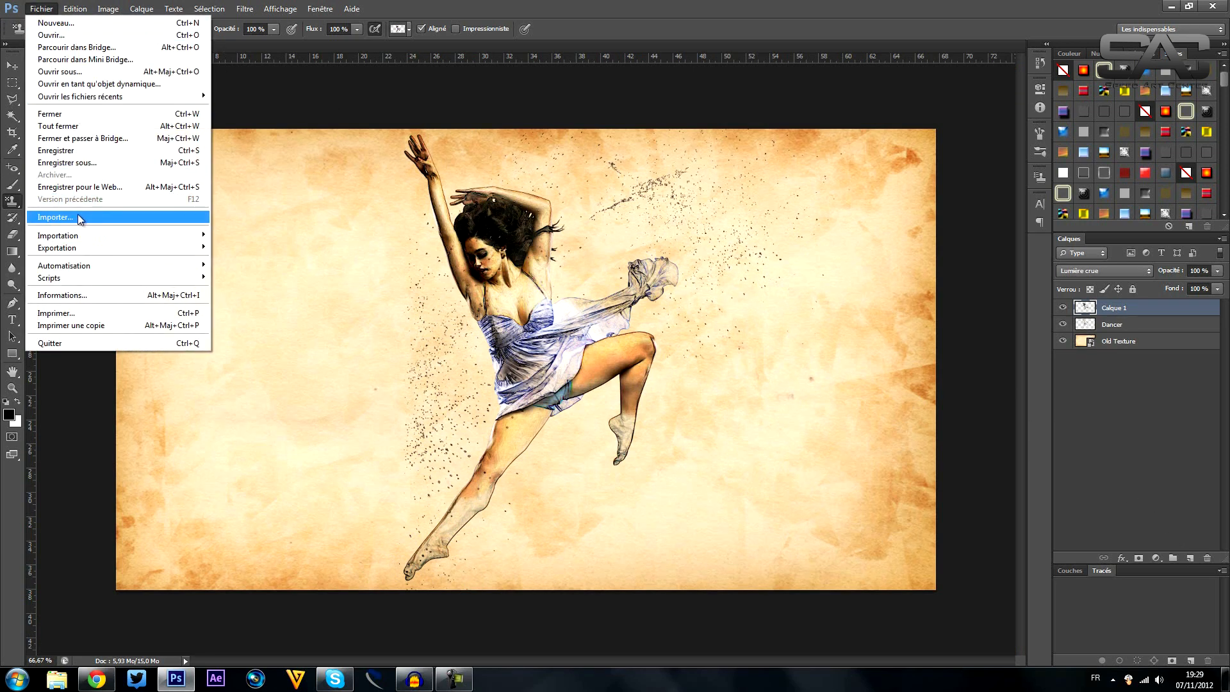
{"action": "left_click", "coordinate": [51, 35]}
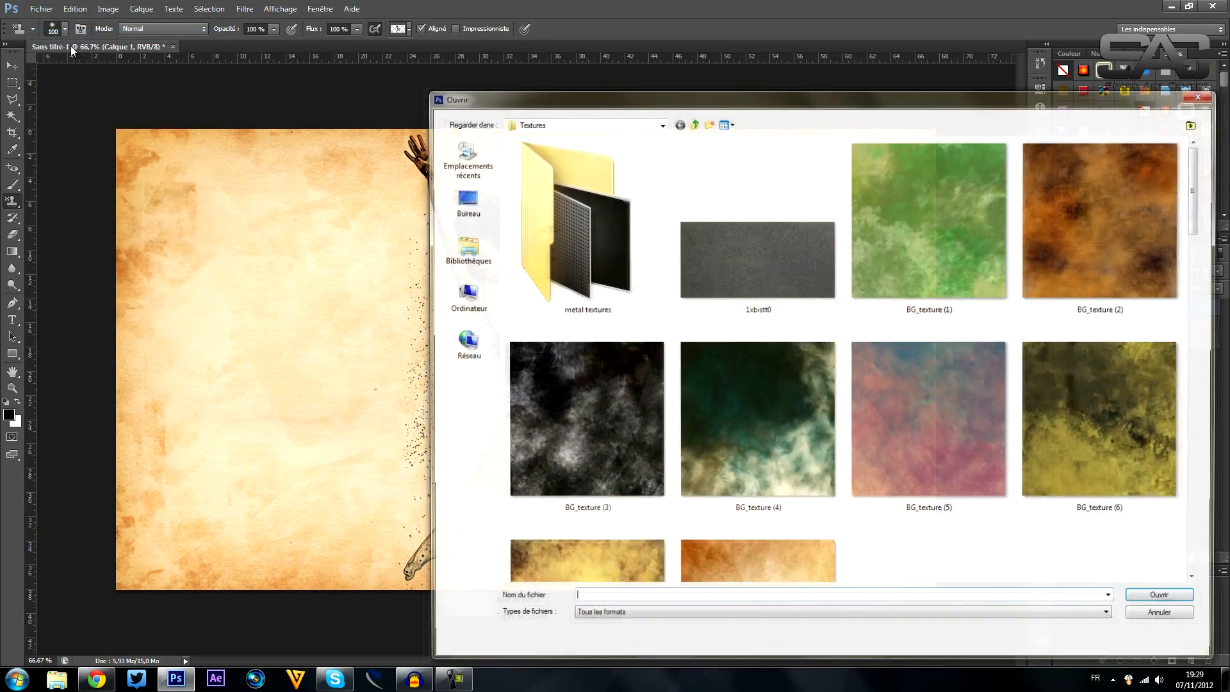
{"action": "left_click", "coordinate": [458, 212]}
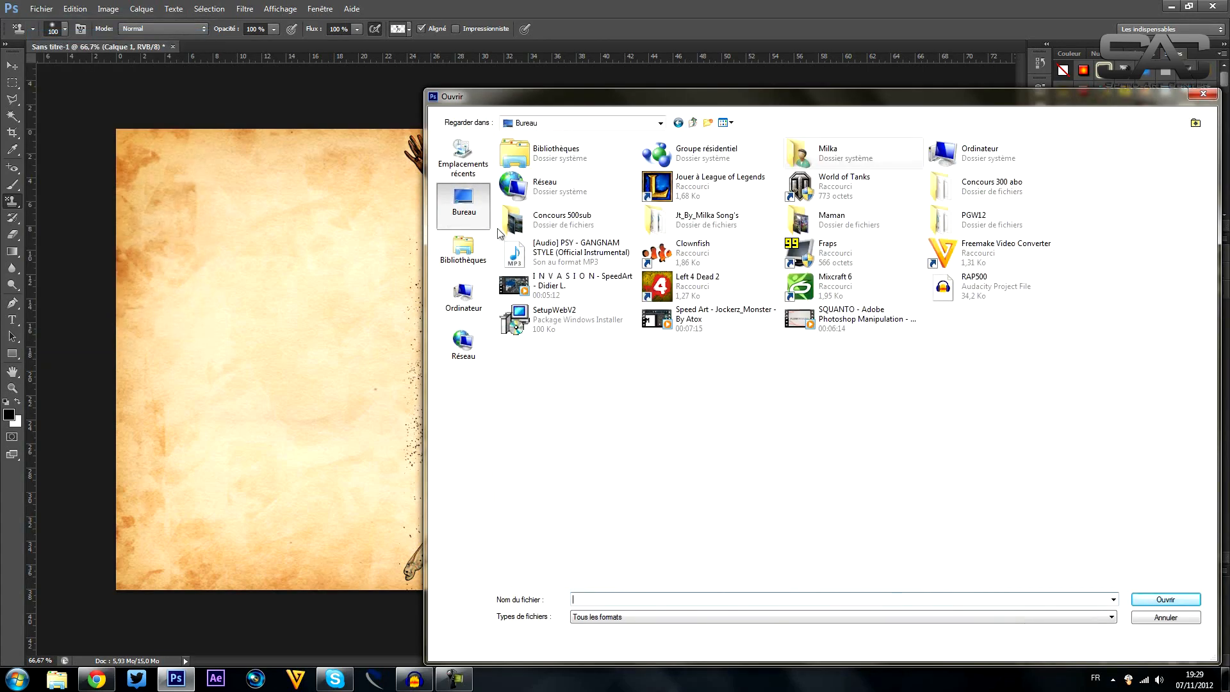
{"action": "left_click", "coordinate": [451, 263]}
{"action": "double_click", "coordinate": [696, 164]}
{"action": "left_click", "coordinate": [749, 145]}
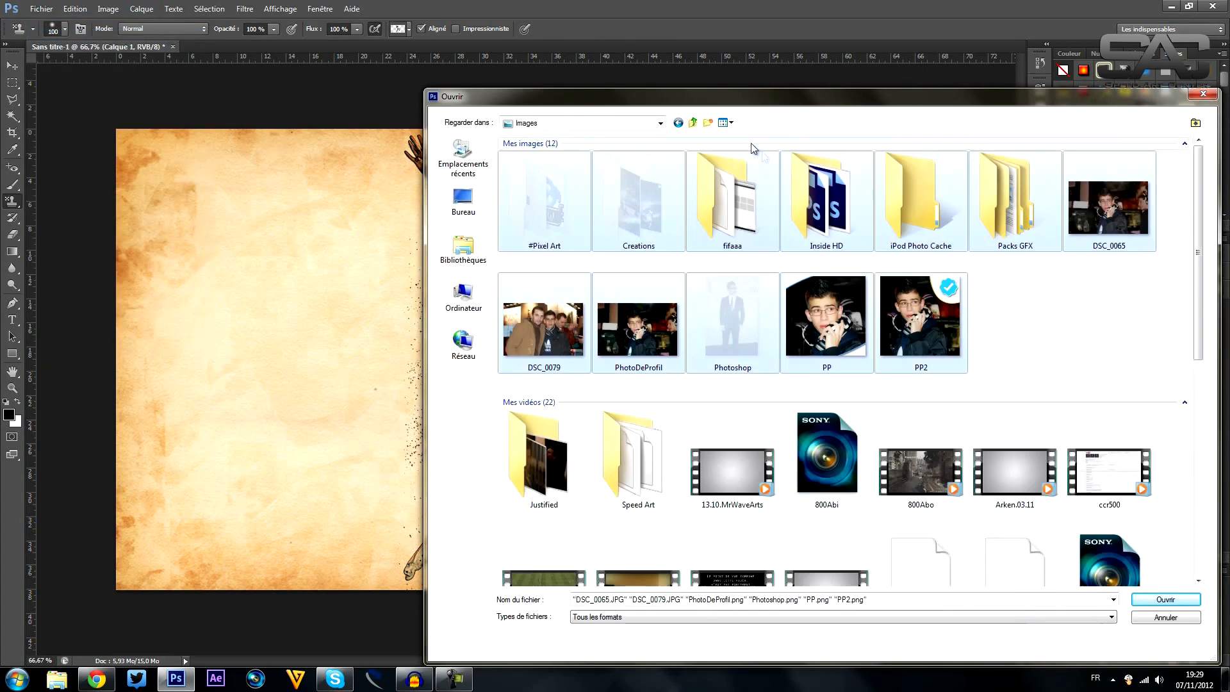
{"action": "left_click", "coordinate": [639, 224]}
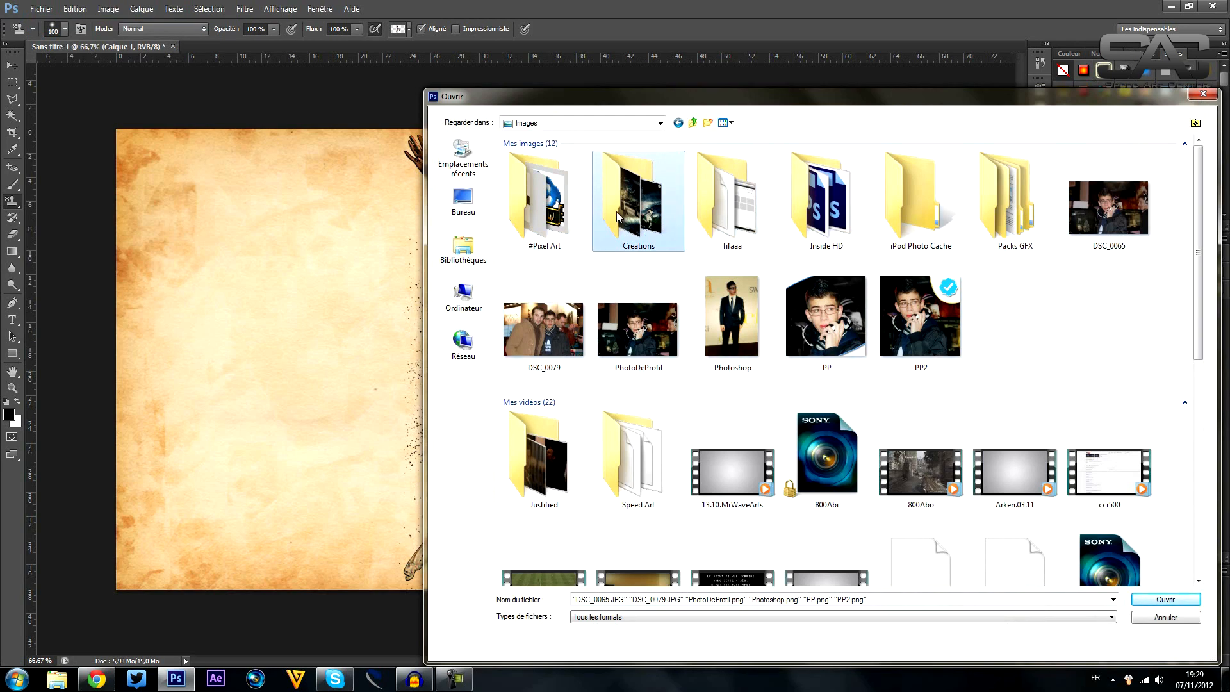
{"action": "double_click", "coordinate": [609, 213]}
{"action": "left_click_drag", "start_coordinate": [1198, 187], "coordinate": [1185, 509]}
{"action": "double_click", "coordinate": [826, 368]}
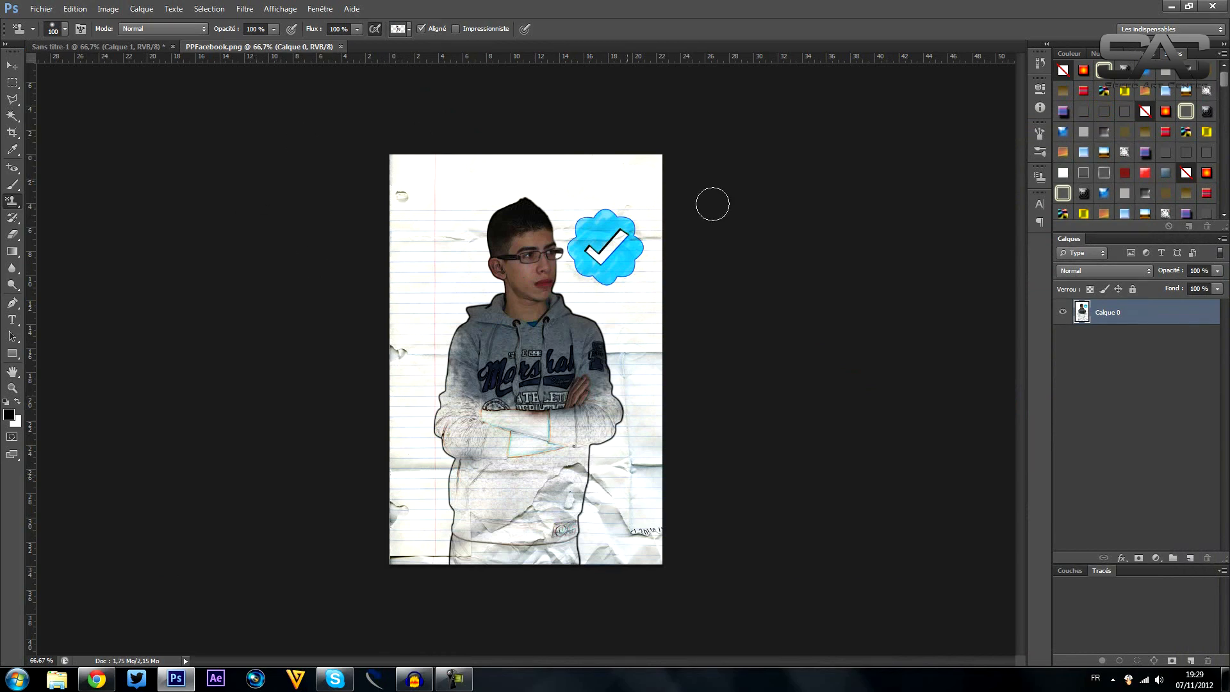
{"action": "left_click", "coordinate": [116, 47]}
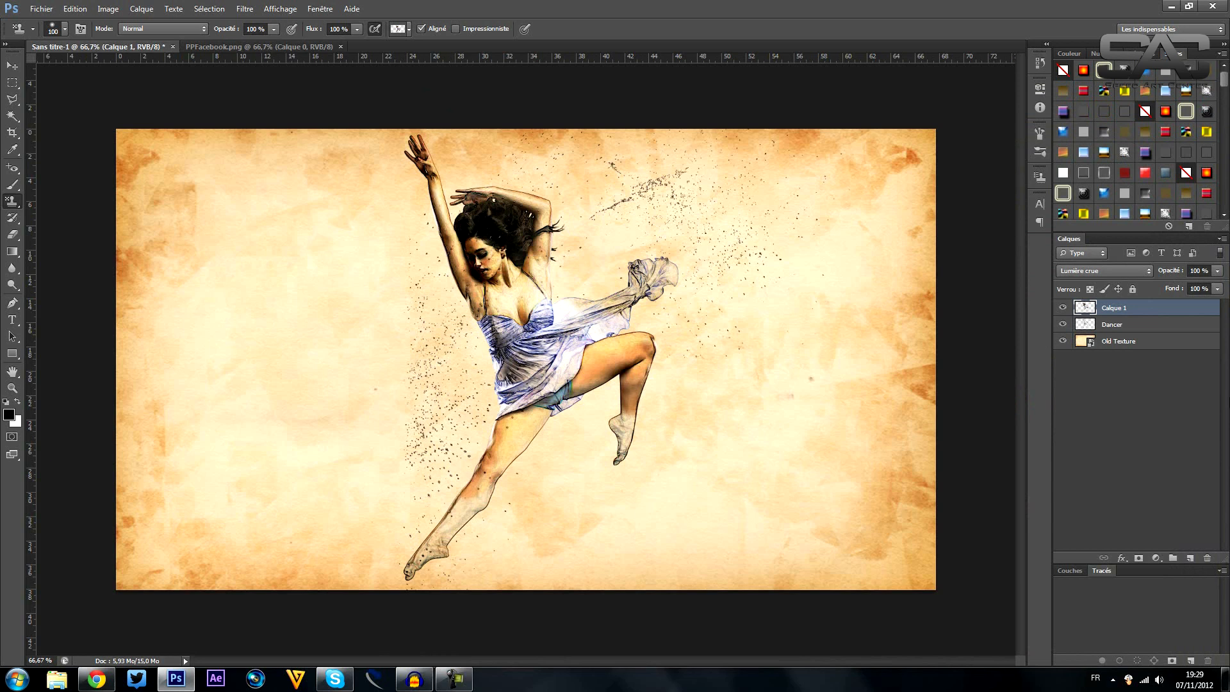